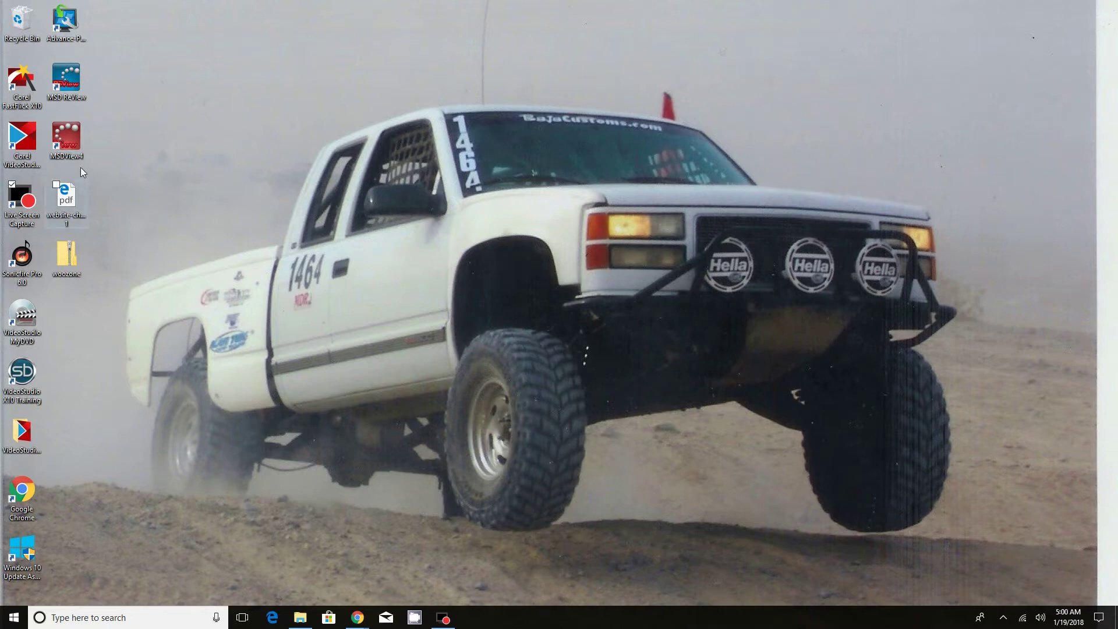
Launch MSDView and decline the offered upgrade to version 4.3.28
double_click(67, 139)
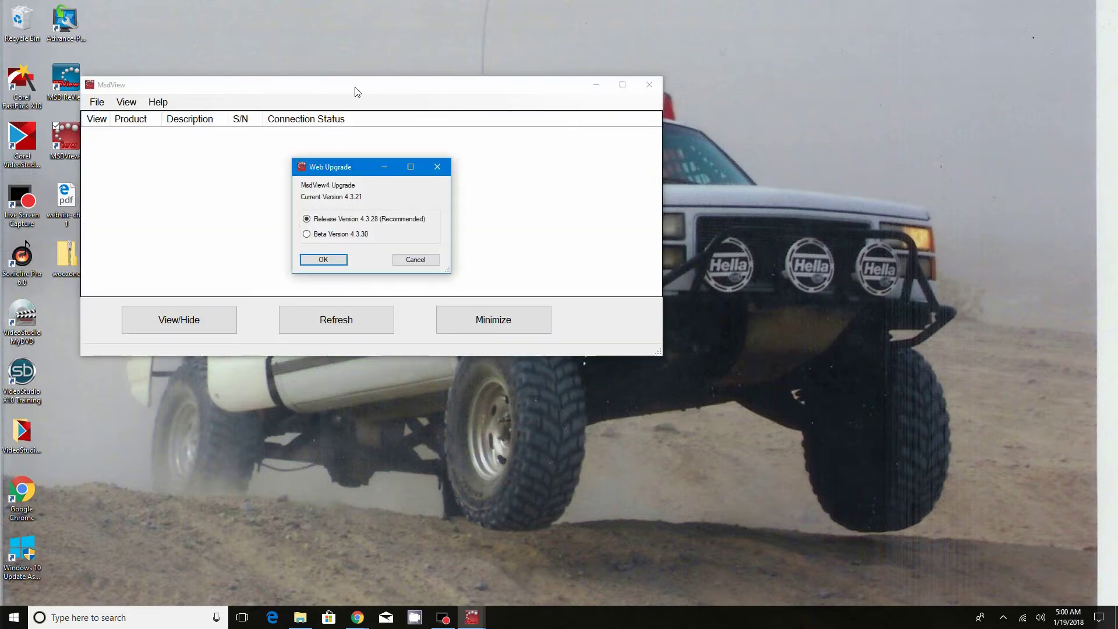
click(315, 259)
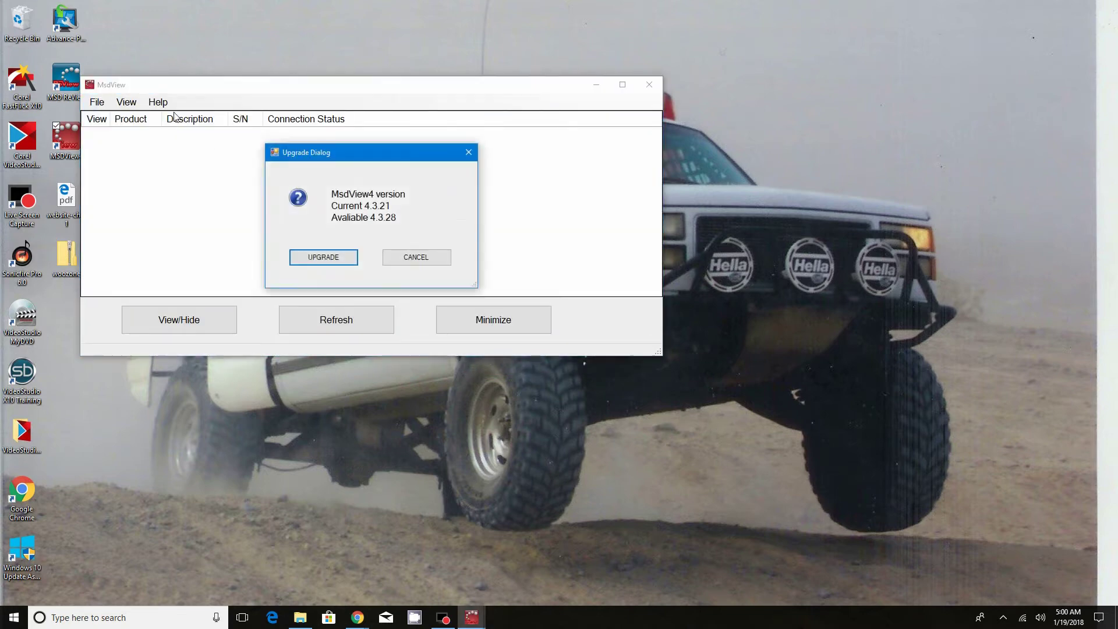
click(434, 260)
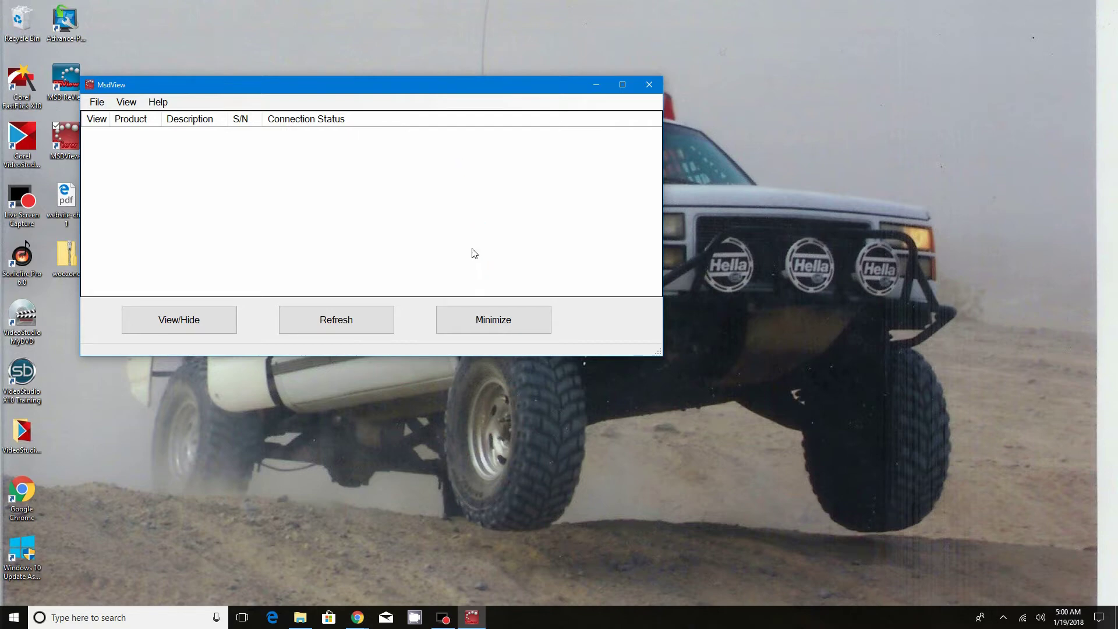
Center the main window and open the msdviewLS 5.31 file from the 6014 folder
drag(260, 85, 474, 118)
click(311, 135)
click(322, 153)
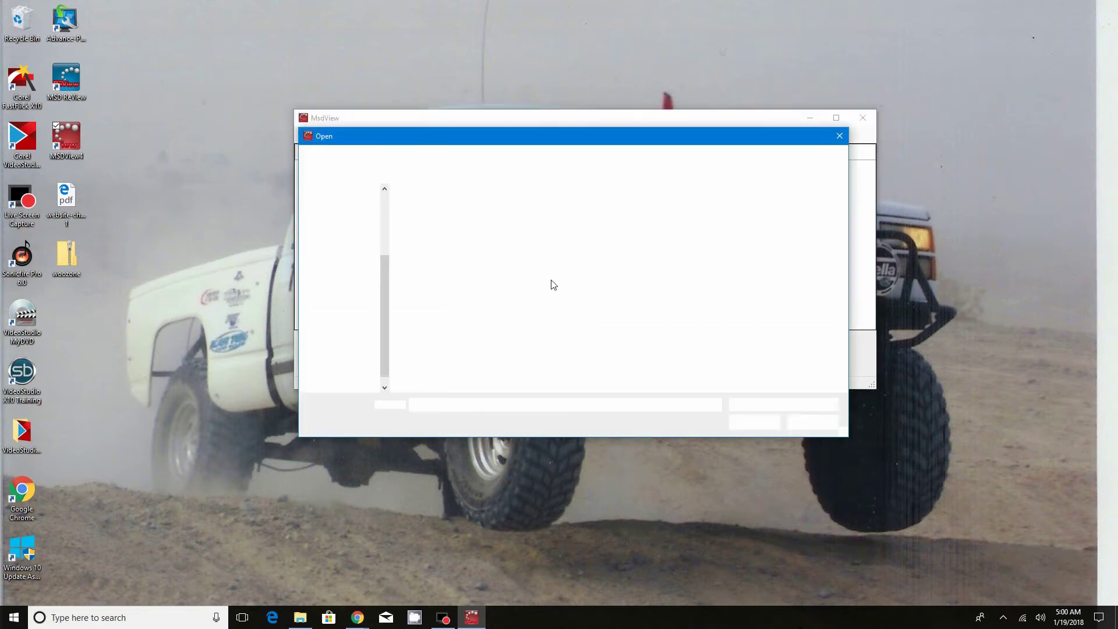
click(500, 272)
double_click(500, 274)
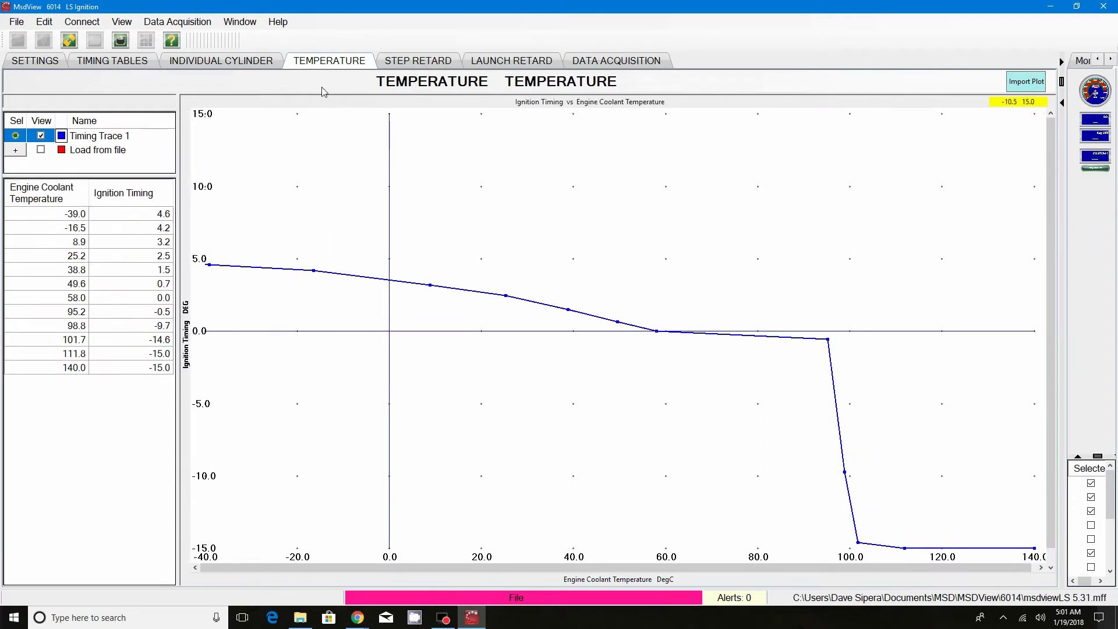
Compare the Step Retard and Settings pages, ending on Settings: 6500 RPM rev limiter, AUTO coil
click(423, 61)
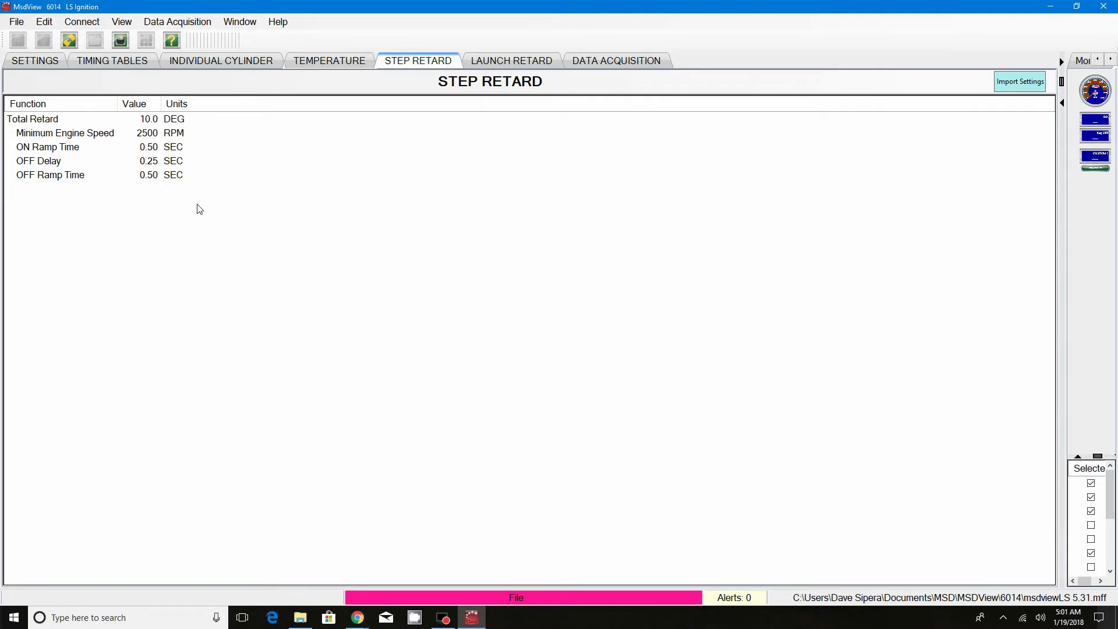
mouse_move(19, 122)
click(20, 62)
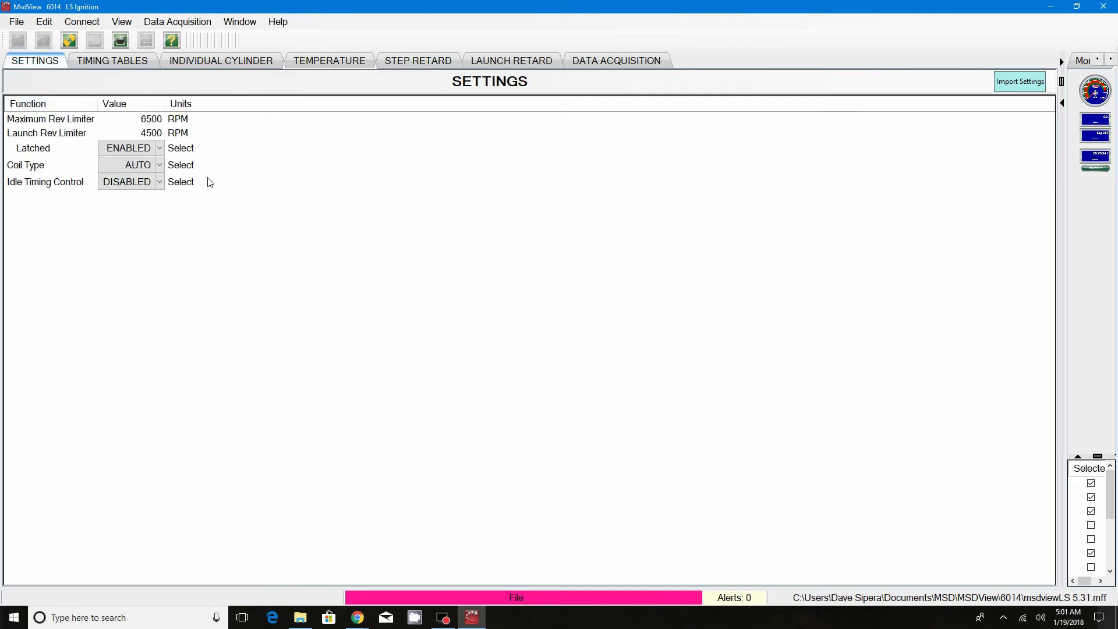
click(426, 65)
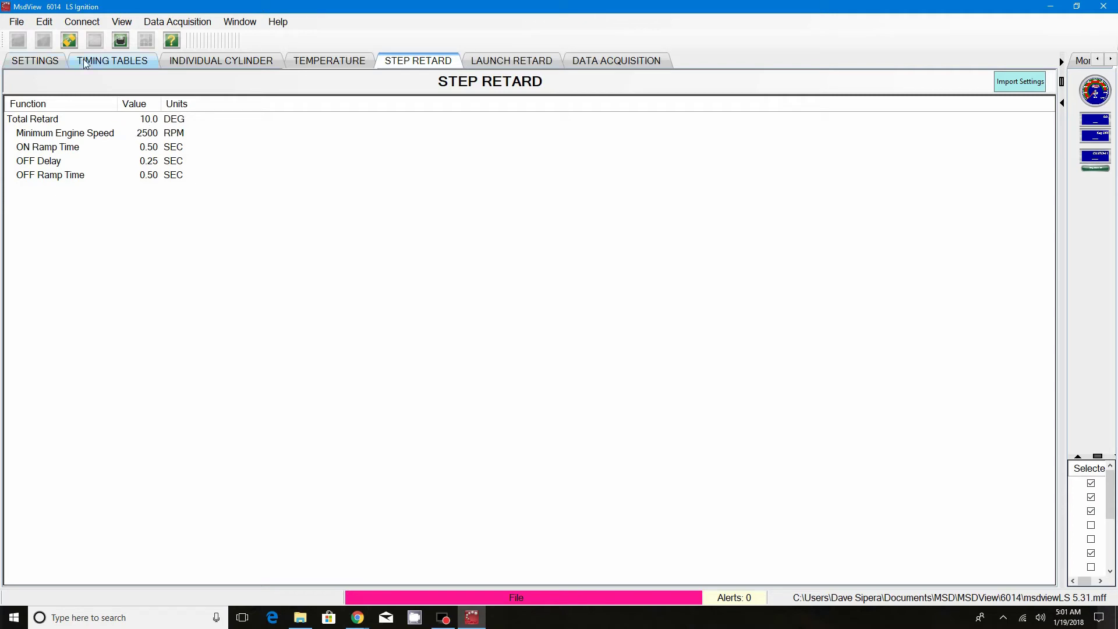
click(40, 62)
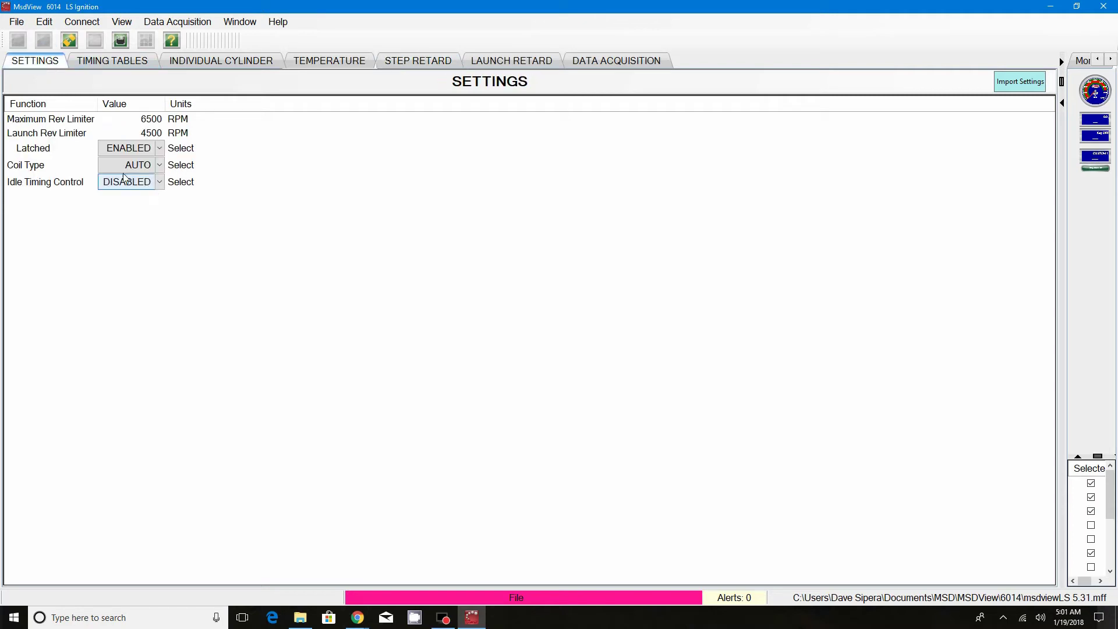
Review the Custom 1 timing table, then switch to the Step Retard page
click(107, 59)
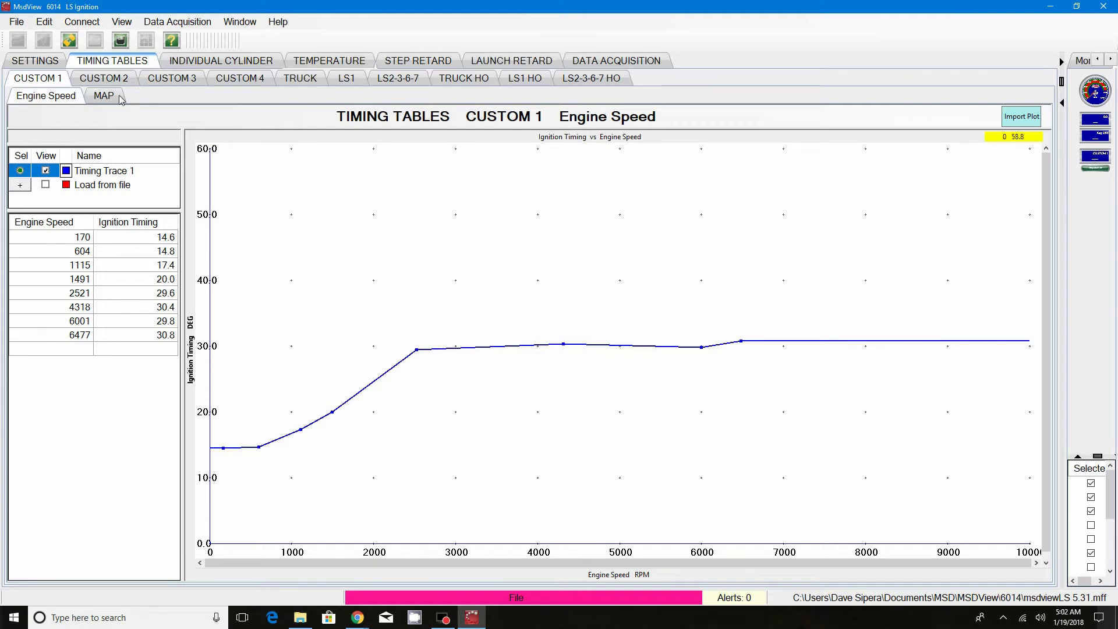
click(423, 63)
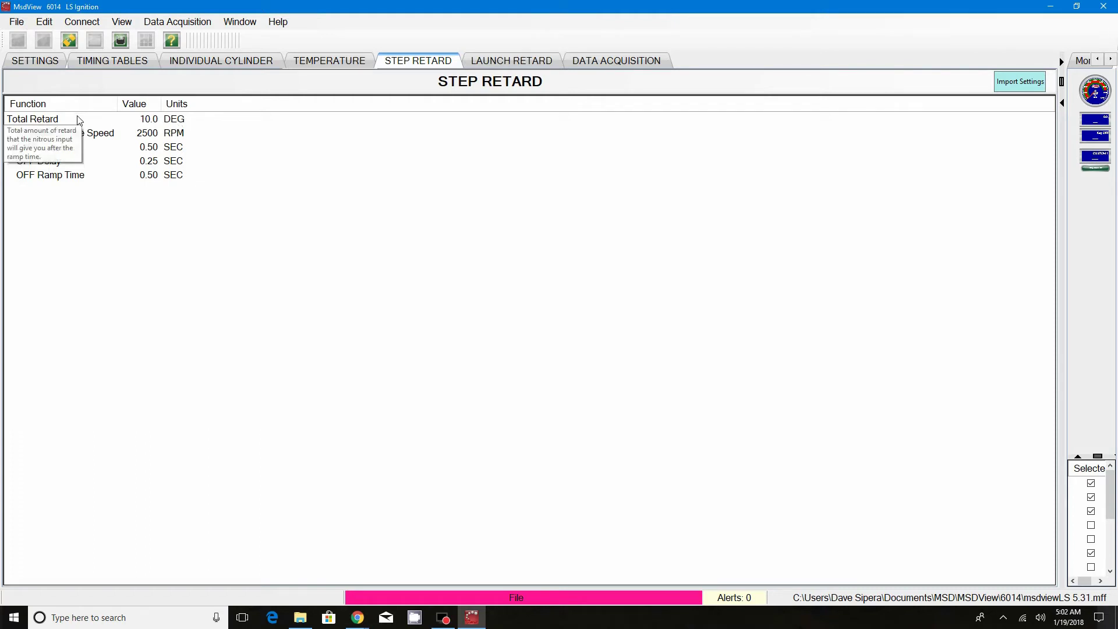
Change the step retard Total Retard value from 10.0 to 6 degrees
click(155, 120)
click(155, 120)
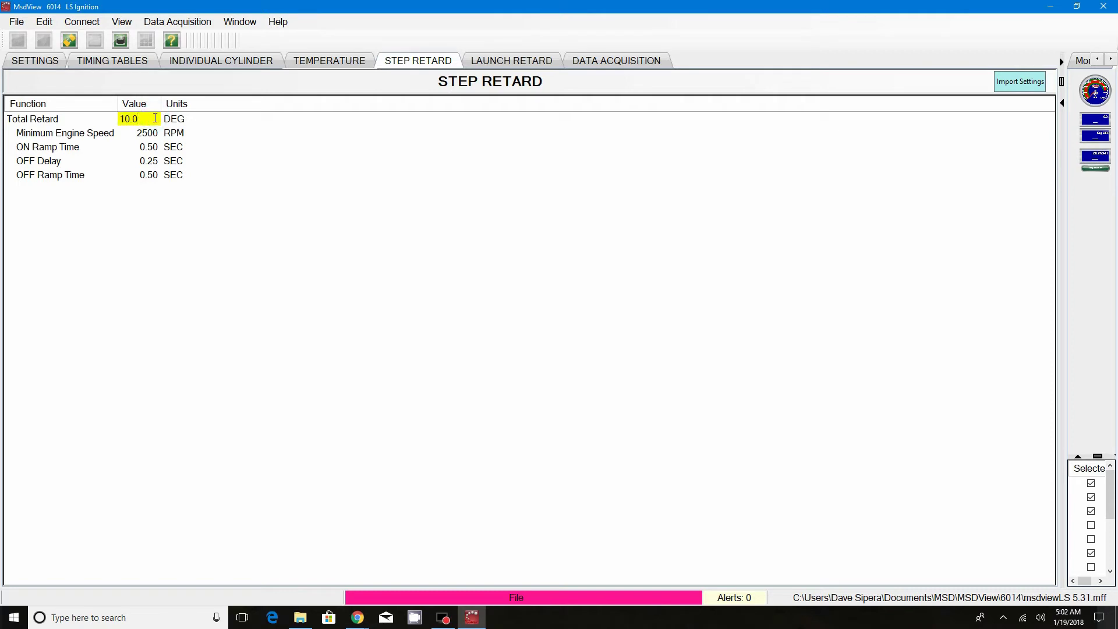
key(BackSpace)
key(BackSpace)
key(BackSpace)
key(BackSpace)
text(6)
key(Return)
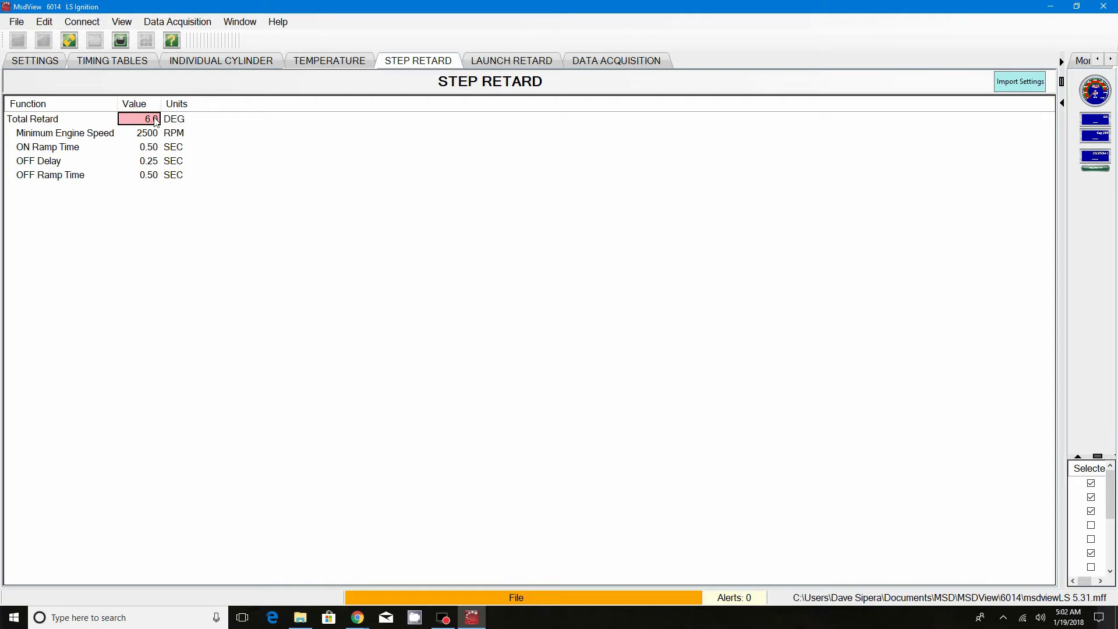
click(194, 140)
mouse_move(28, 138)
double_click(152, 137)
Show the Ignition Timing vs Engine Coolant Temperature plot and table on the Temperature tab
mouse_move(52, 164)
mouse_move(102, 180)
click(324, 63)
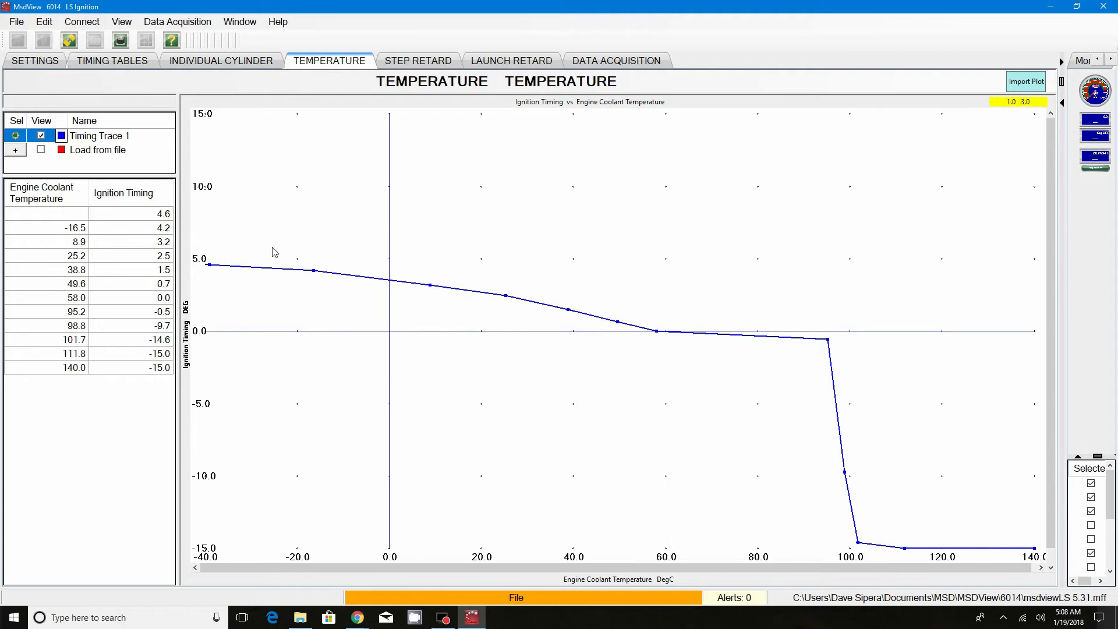
click(85, 61)
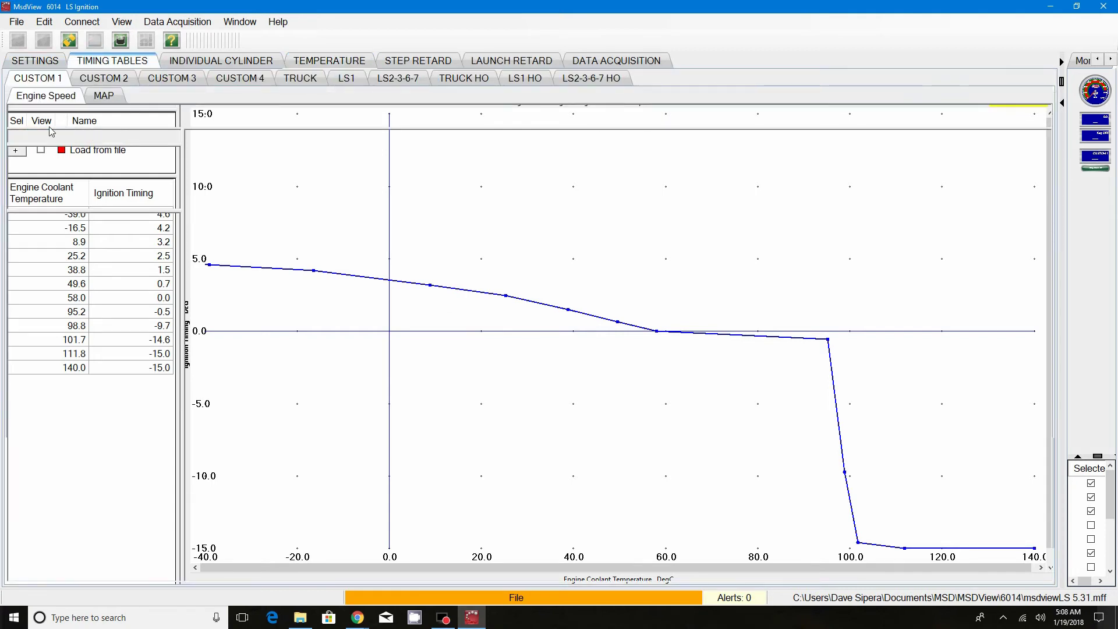
click(30, 100)
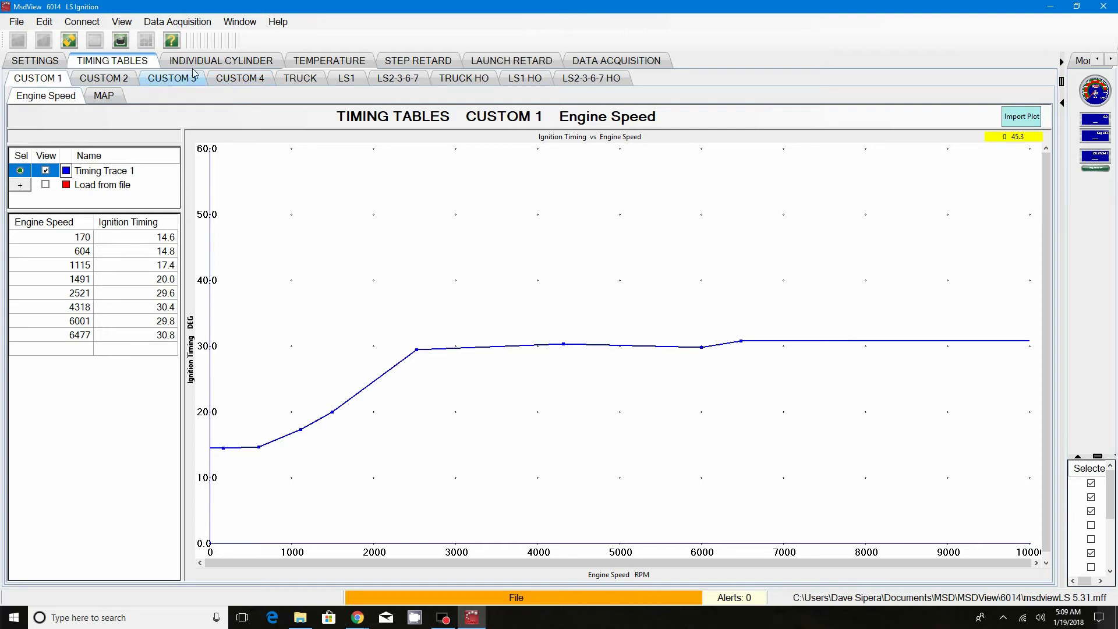
click(340, 62)
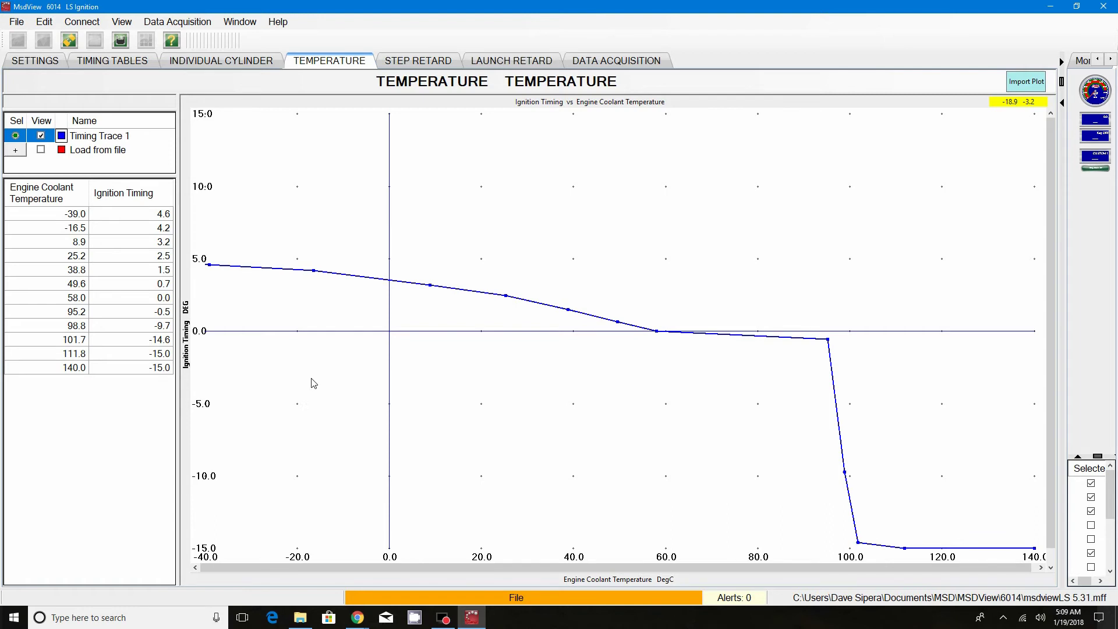
click(210, 266)
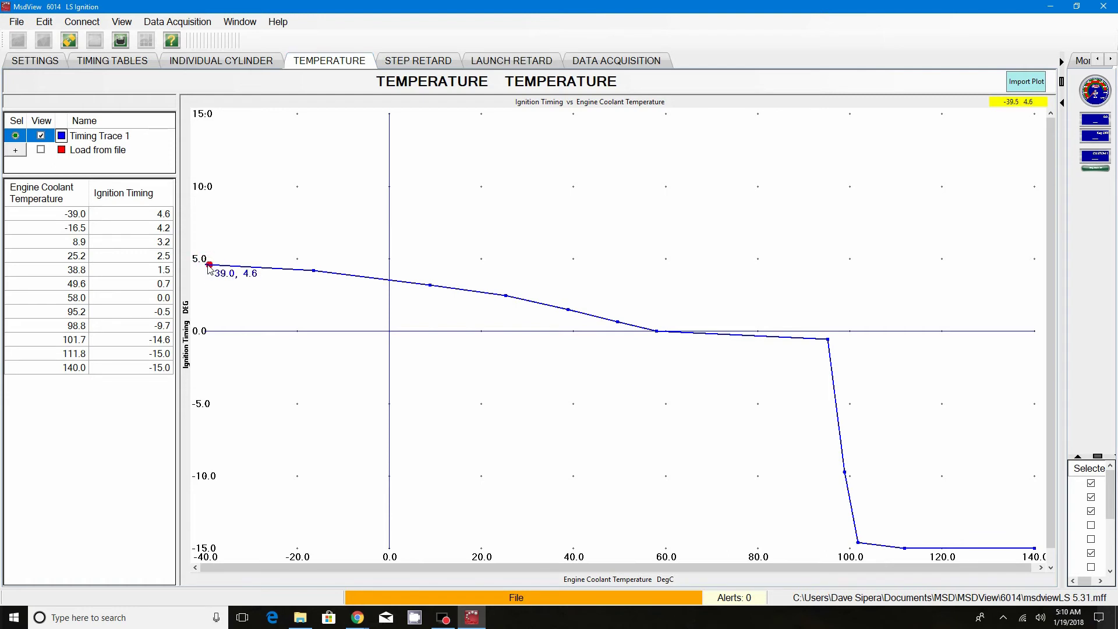
drag(211, 267, 207, 330)
drag(314, 271, 313, 328)
drag(429, 285, 431, 339)
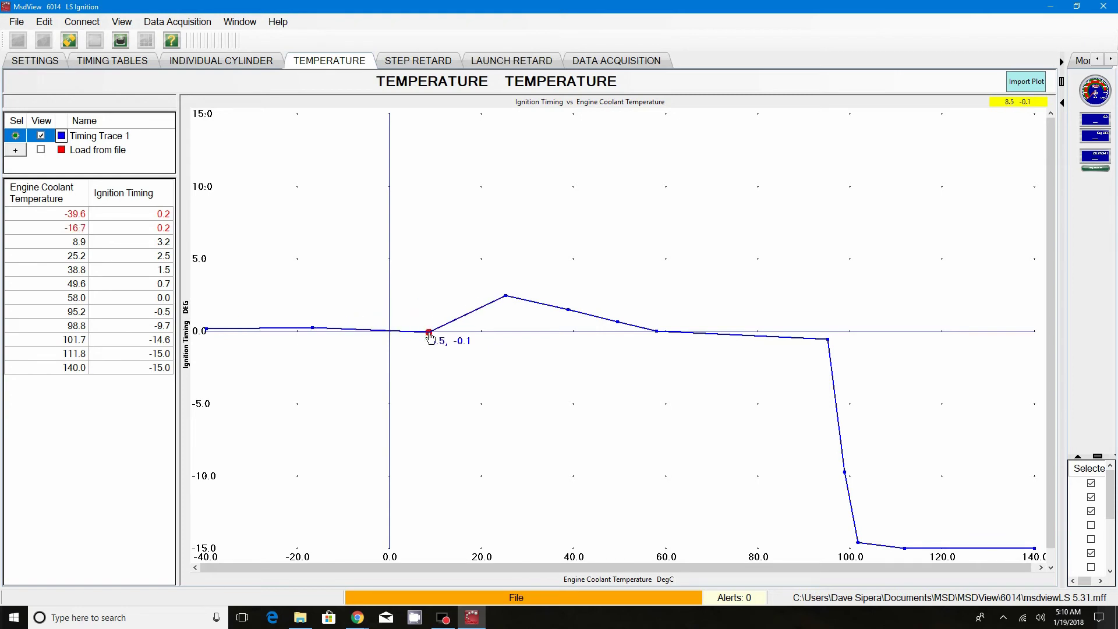
click(314, 329)
drag(506, 297, 509, 330)
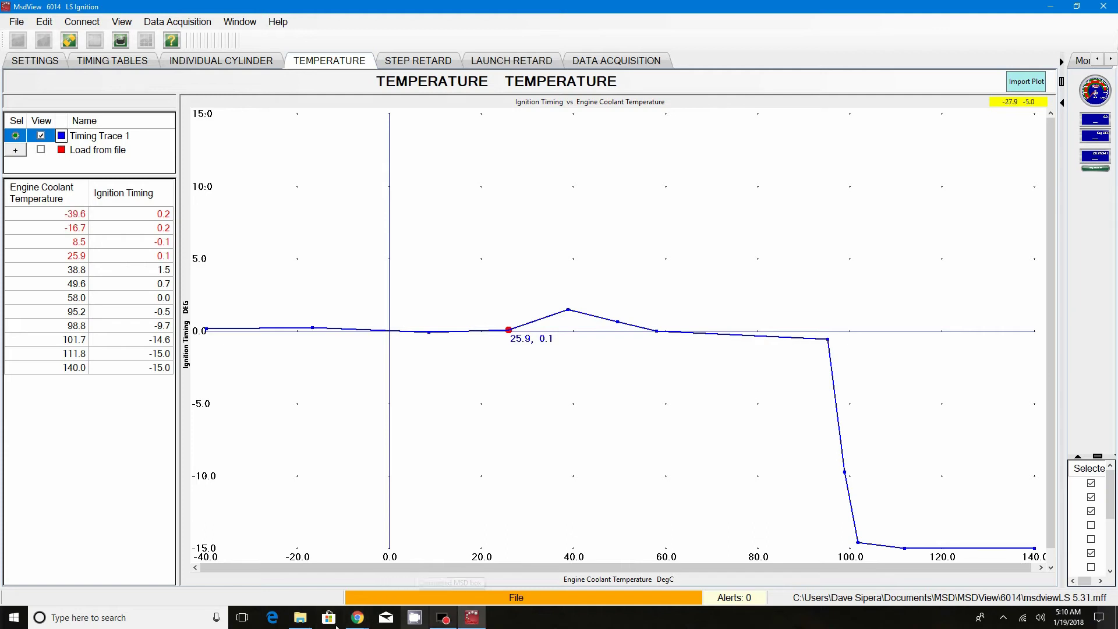
click(300, 618)
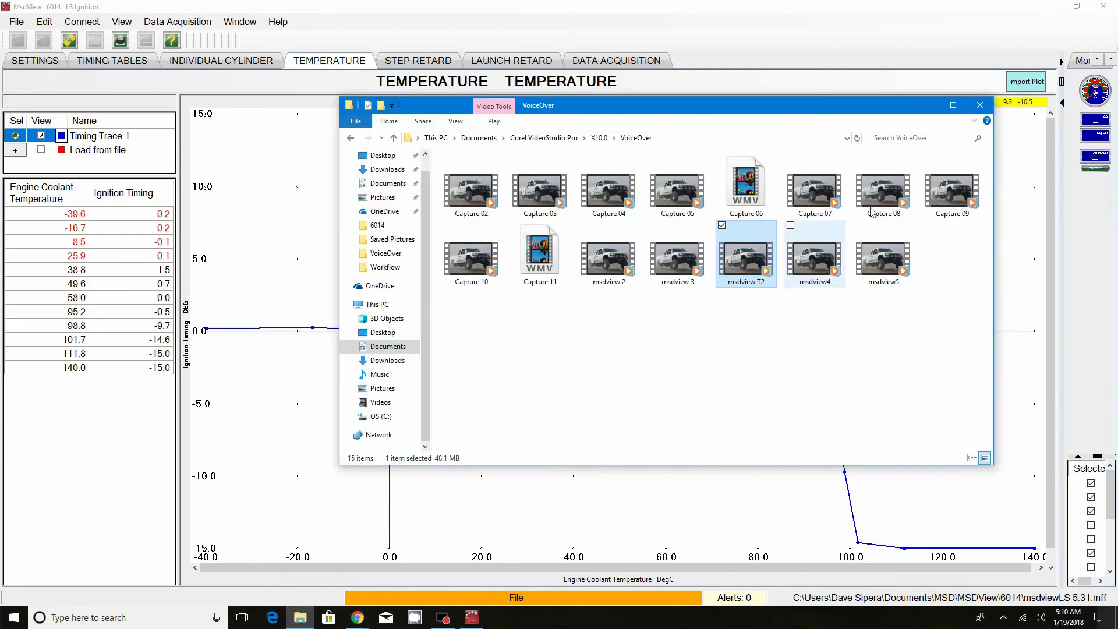
click(926, 105)
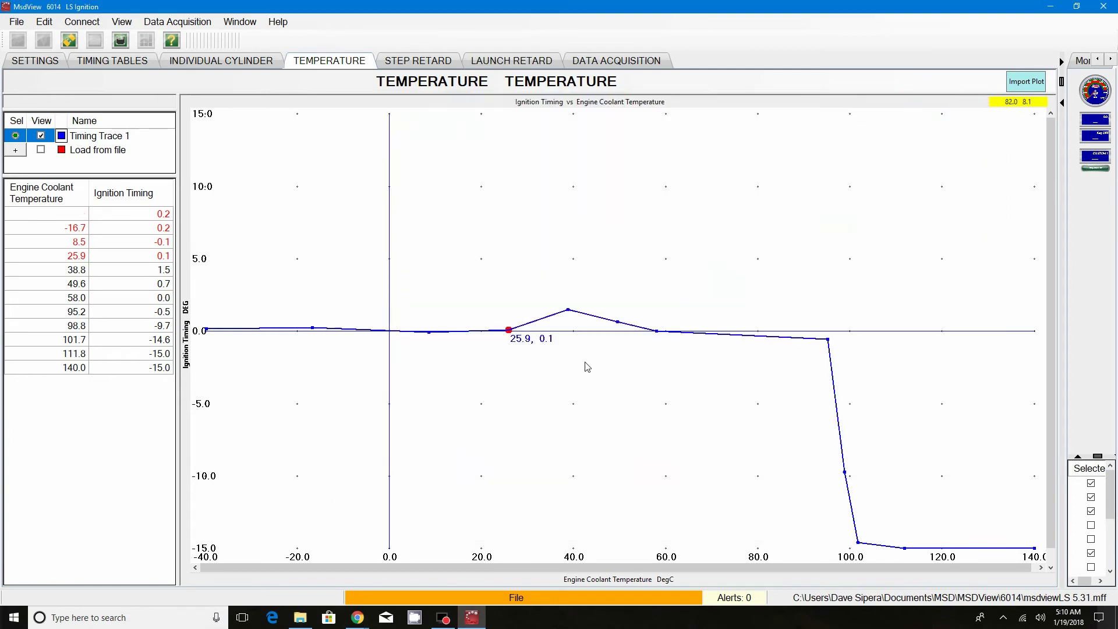
click(364, 620)
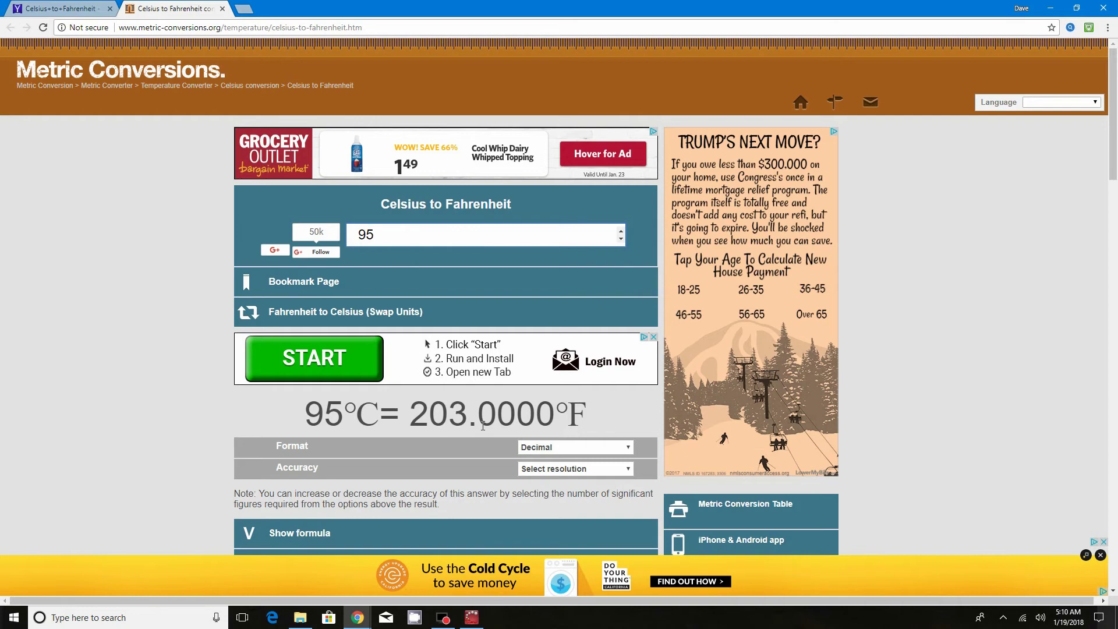
click(1055, 8)
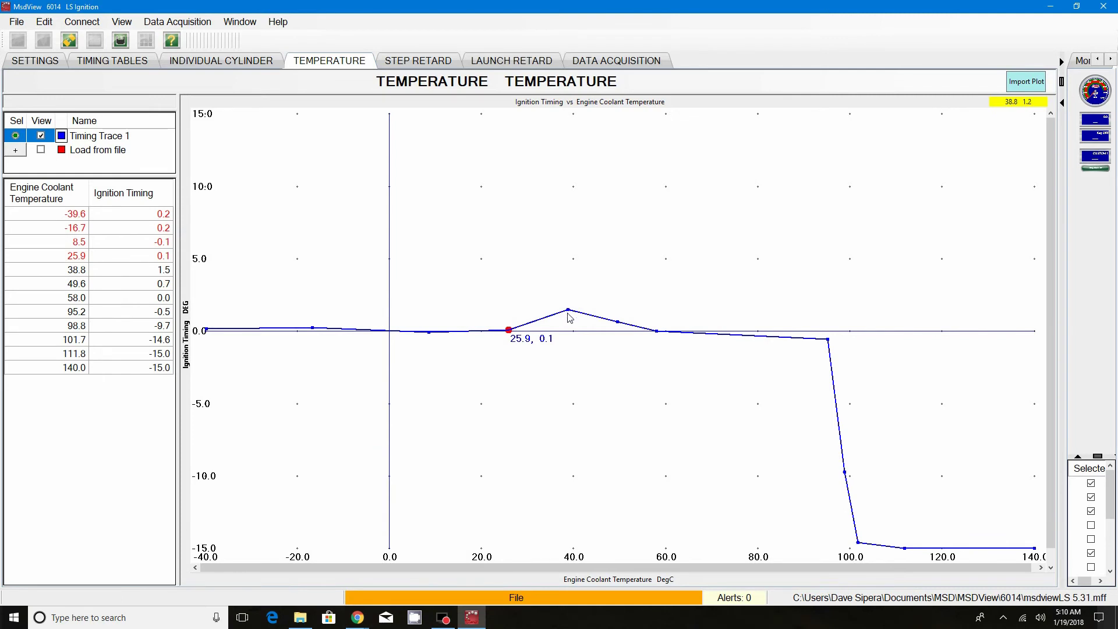
Flatten the 38.8 °C peak and the 95 °C point to 0.0 timing
drag(570, 313, 618, 332)
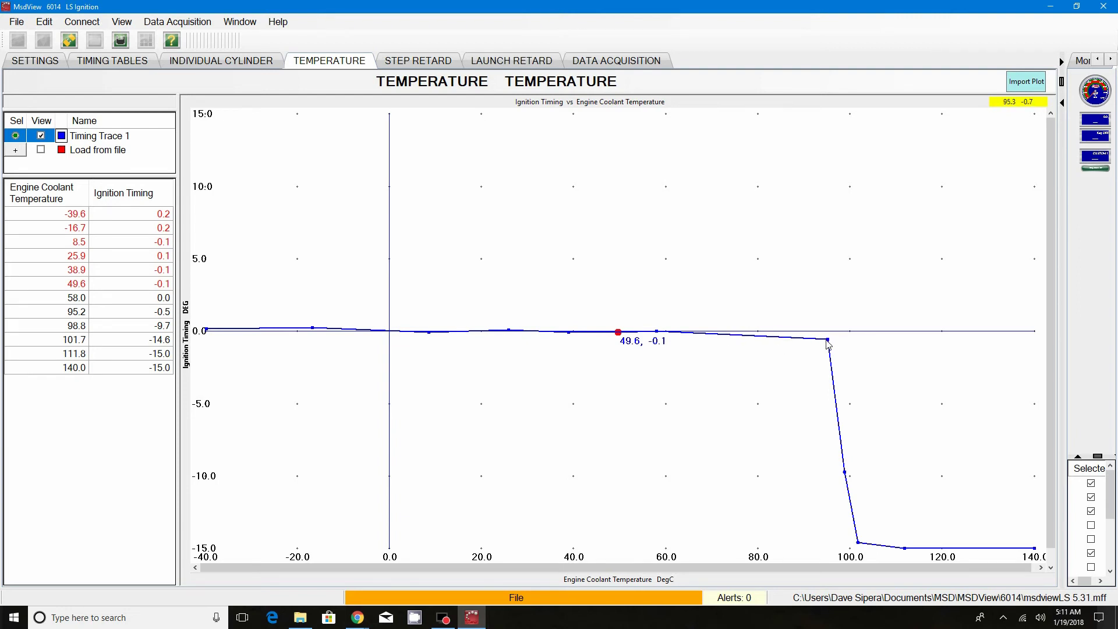
click(827, 338)
drag(829, 336, 828, 334)
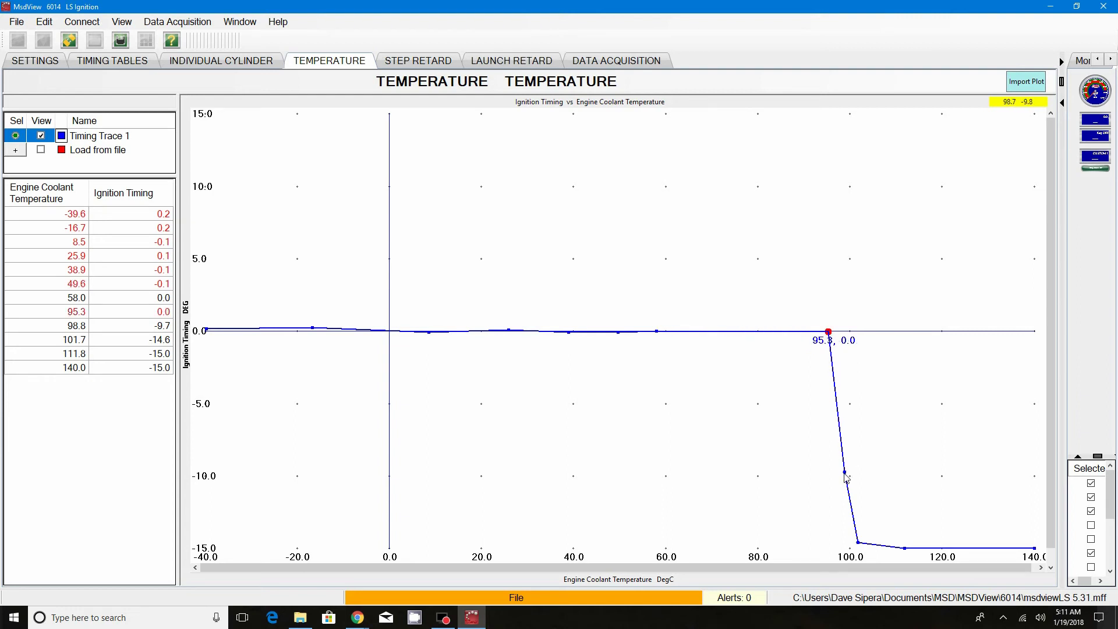
Shift the steep retard points out to 111.79 °C at -5.6 and 111.80 °C
mouse_move(844, 473)
mouse_down()
mouse_move(877, 446)
mouse_move(908, 444)
mouse_move(875, 442)
mouse_move(902, 433)
mouse_up()
drag(859, 543, 905, 490)
drag(858, 432, 903, 412)
drag(905, 492, 953, 504)
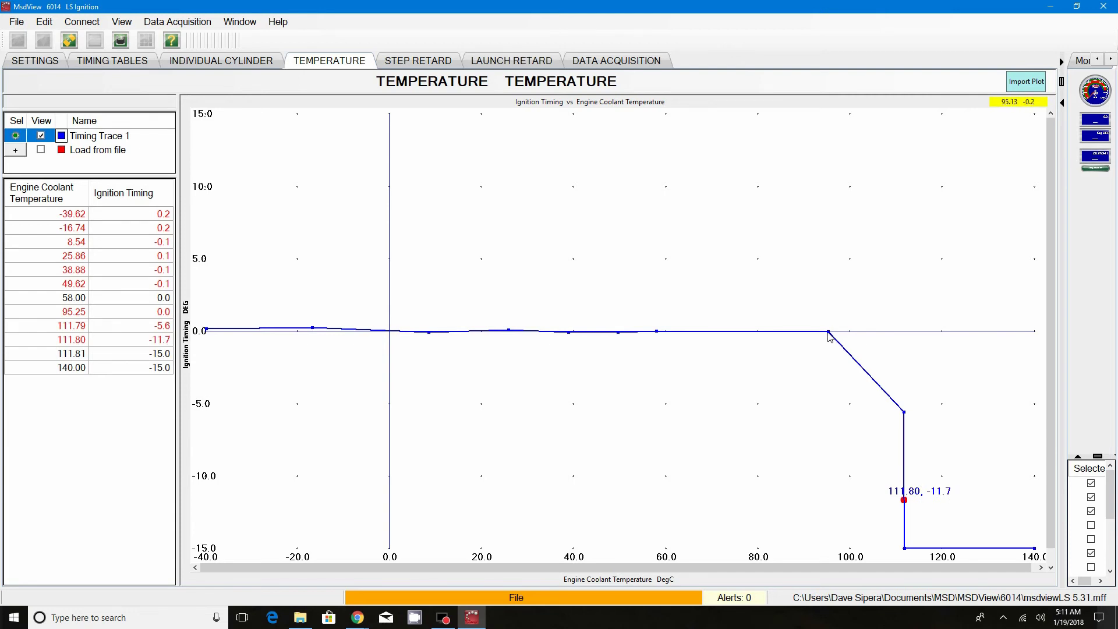
Reposition retard points to 96.9/-0.4, 104.0/-7.1, 111.8/-10.8 and 117.9/-12.8
drag(827, 334, 819, 381)
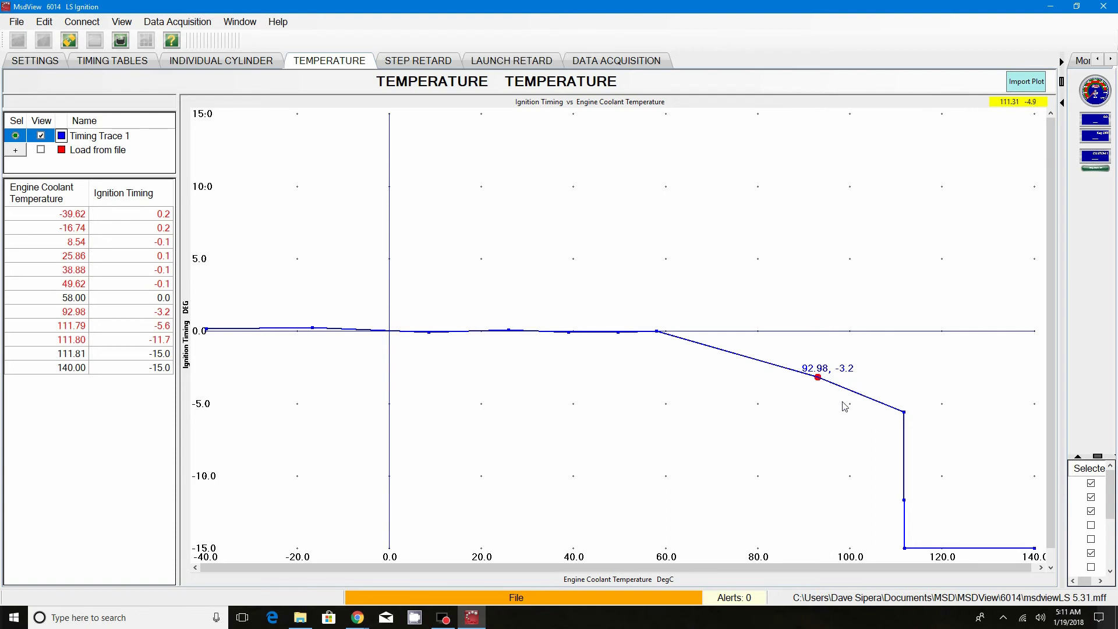
drag(818, 377, 837, 337)
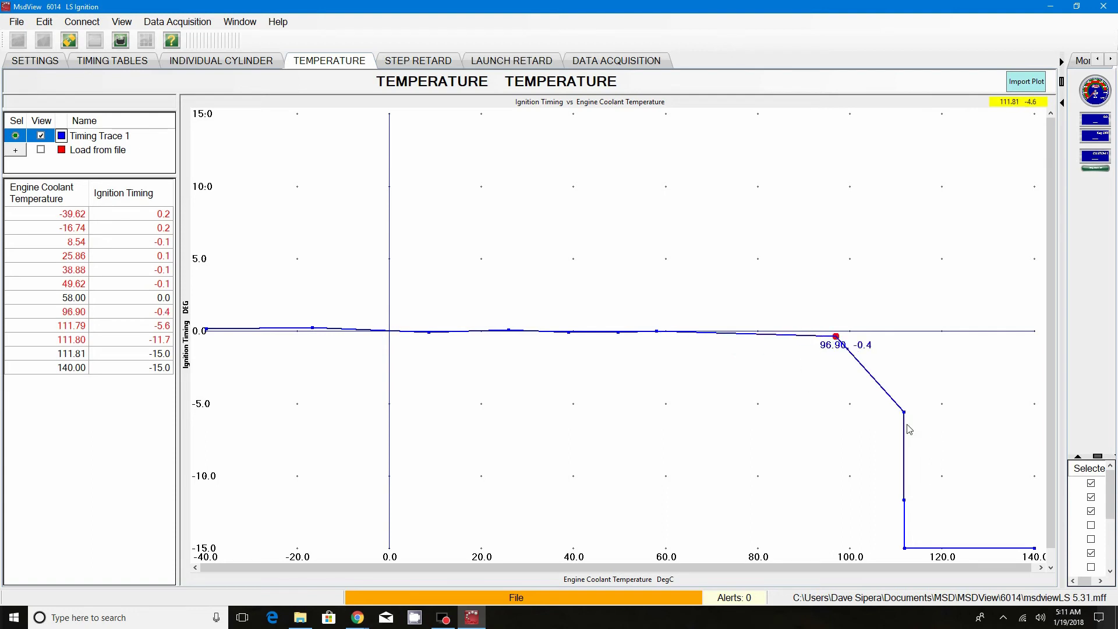
drag(905, 415, 868, 433)
drag(905, 502, 887, 507)
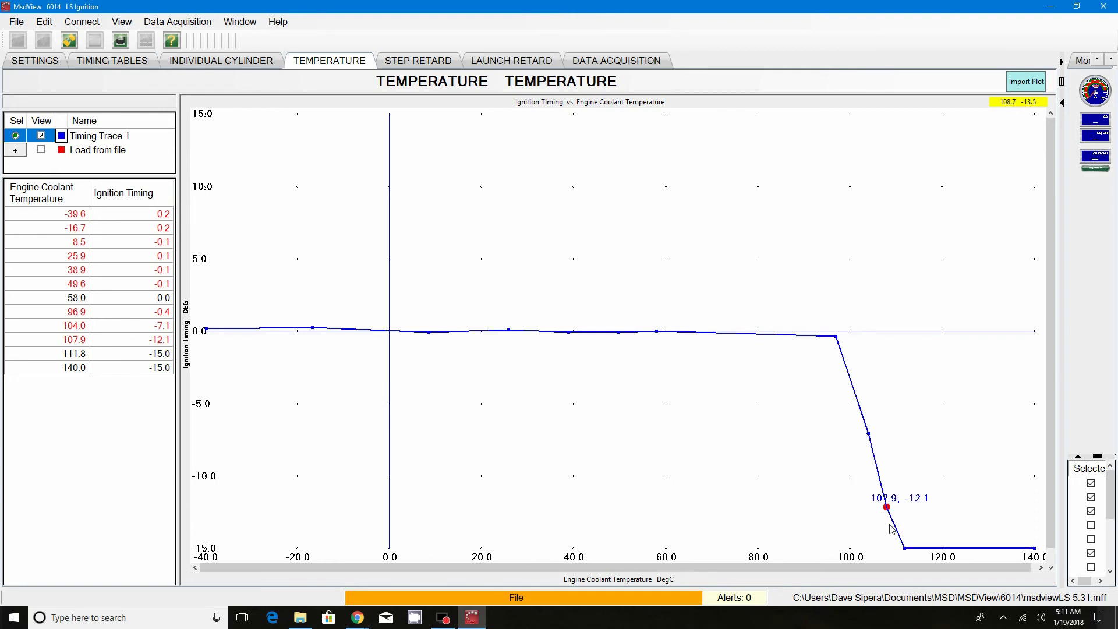
drag(887, 508, 904, 488)
drag(901, 548, 933, 516)
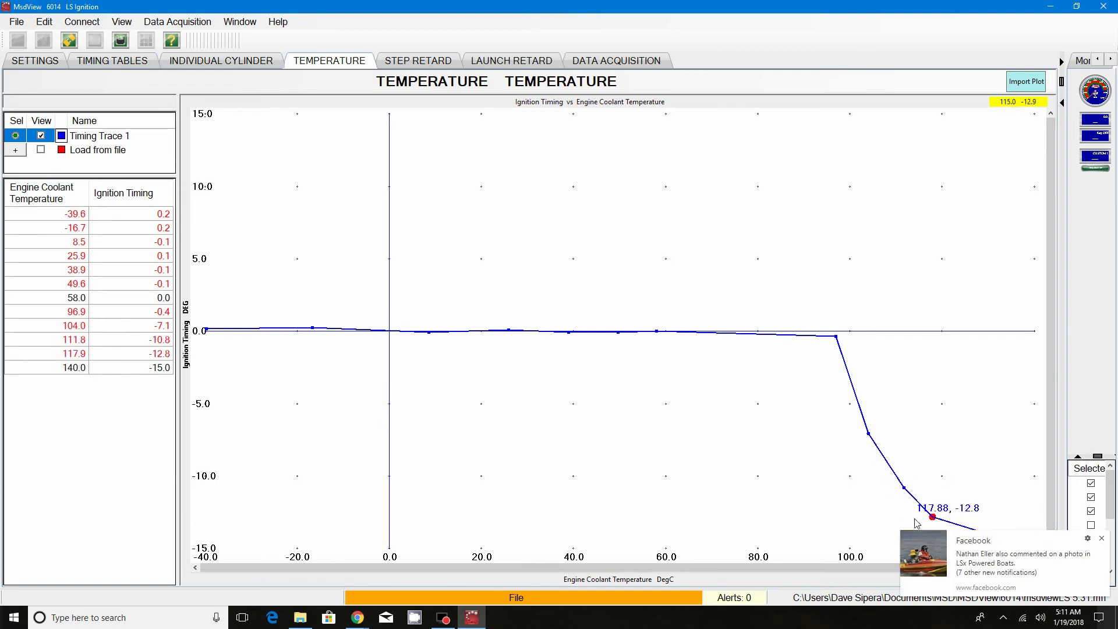
click(1104, 541)
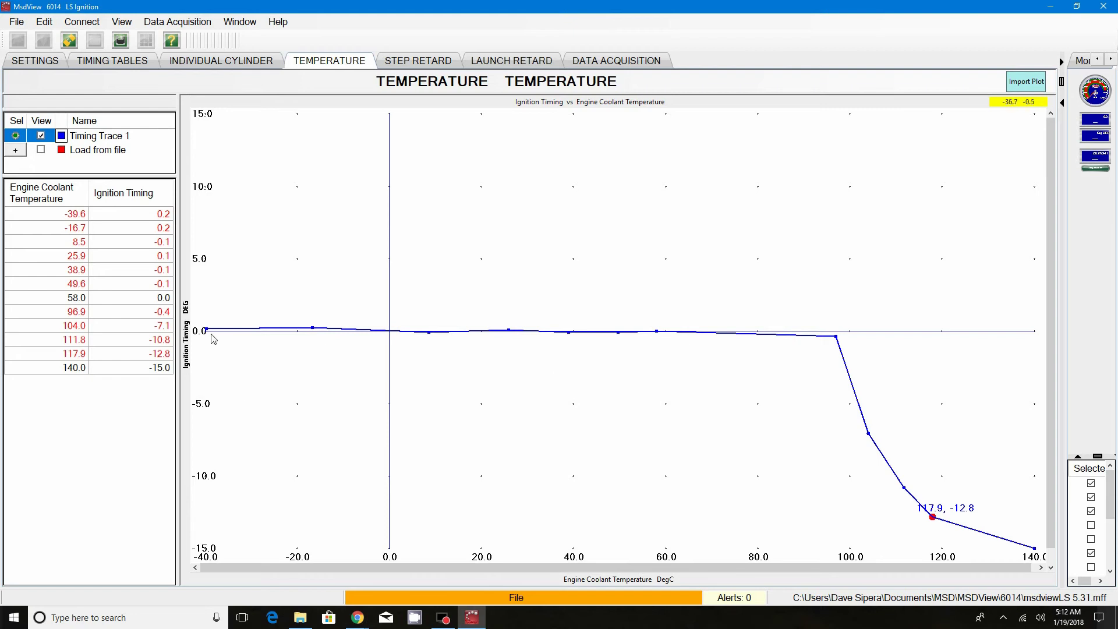
Try raising the four cold-end curve points, then flatten them back to about 0.0
drag(207, 332, 210, 296)
drag(313, 328, 321, 299)
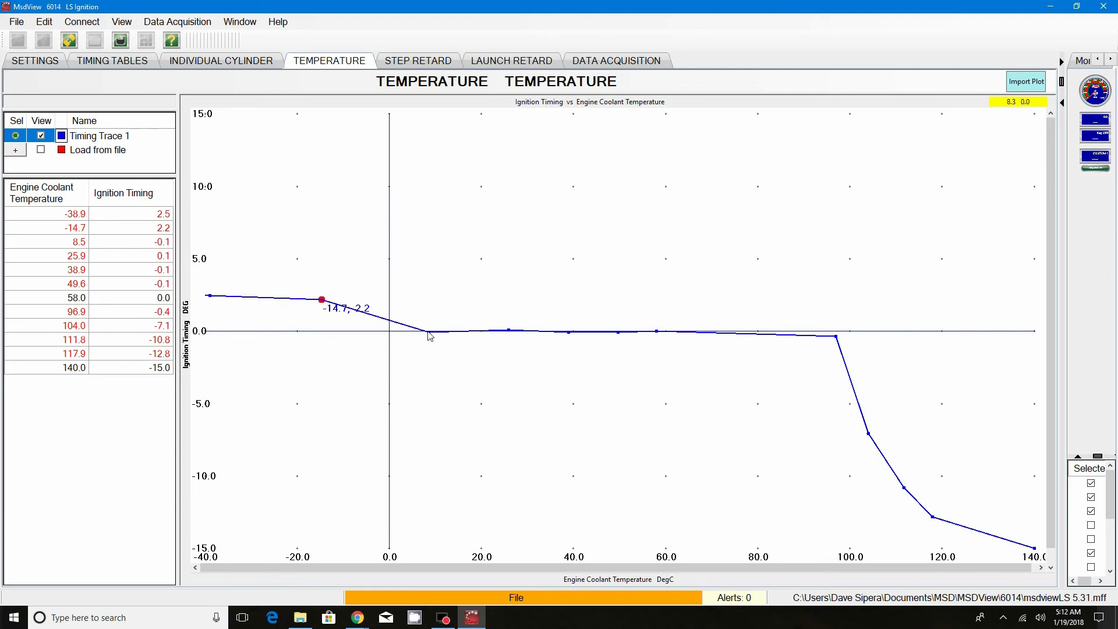
drag(429, 332, 440, 314)
drag(509, 331, 516, 316)
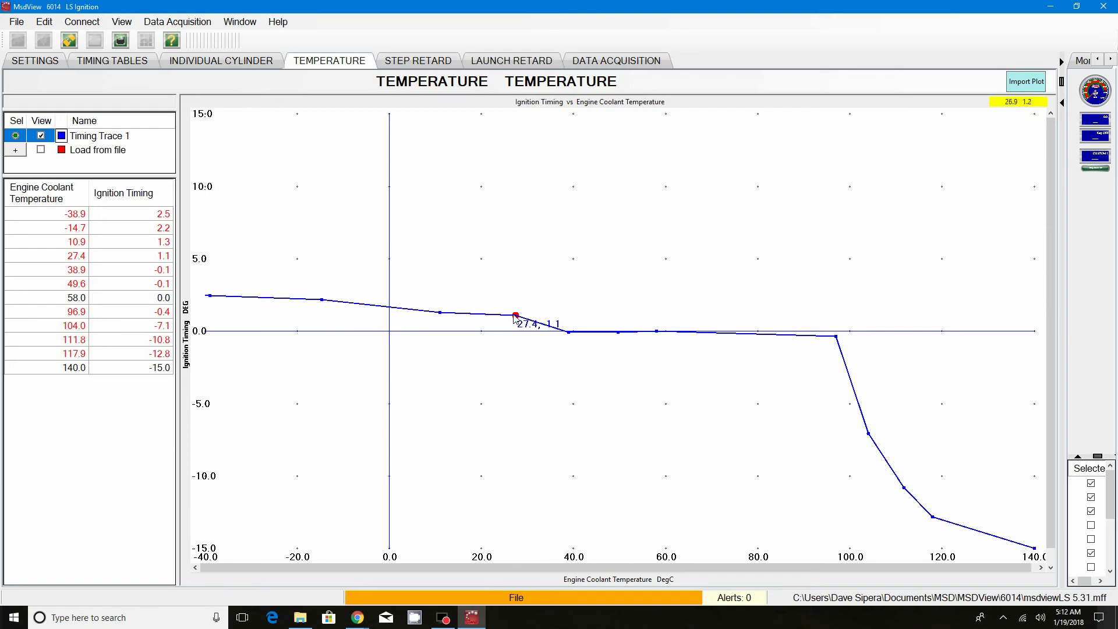
drag(516, 316, 504, 326)
drag(440, 313, 434, 333)
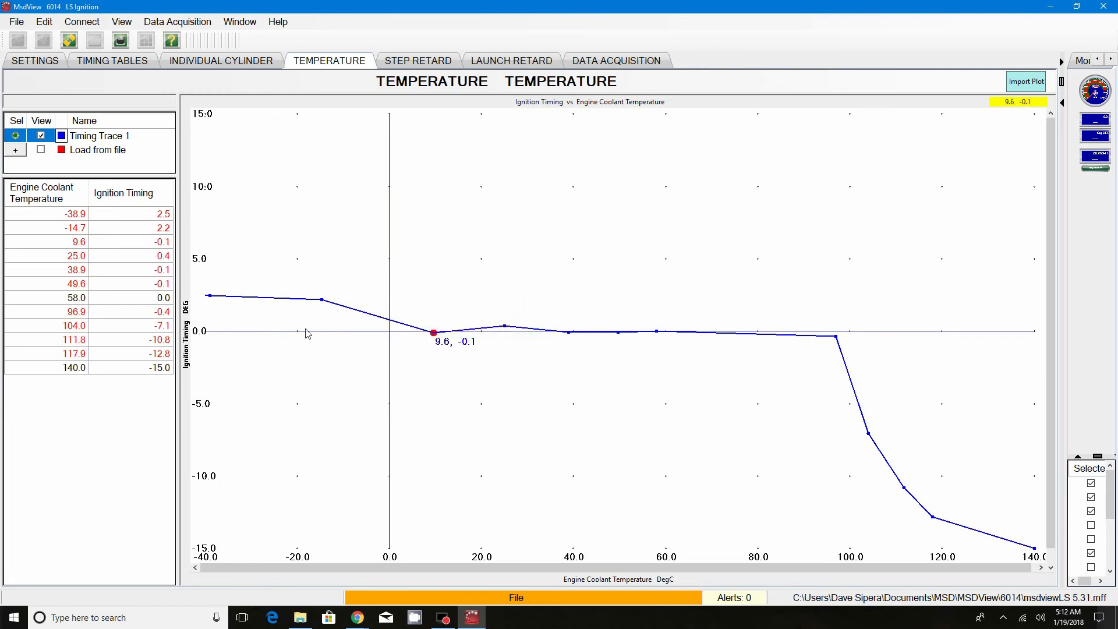
drag(322, 300, 302, 331)
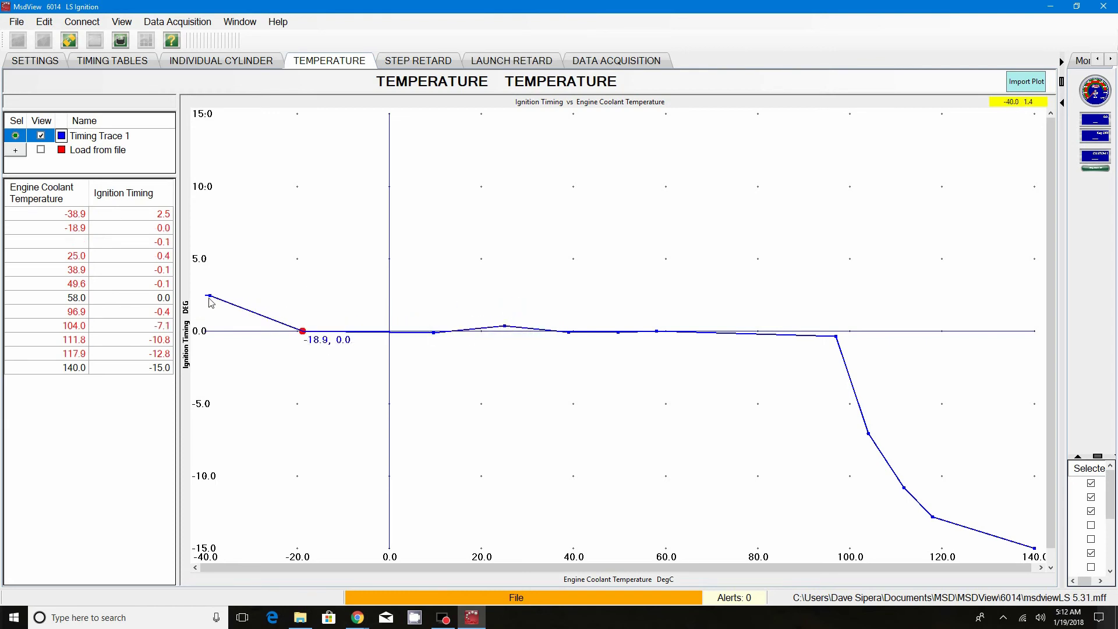
drag(211, 298, 209, 331)
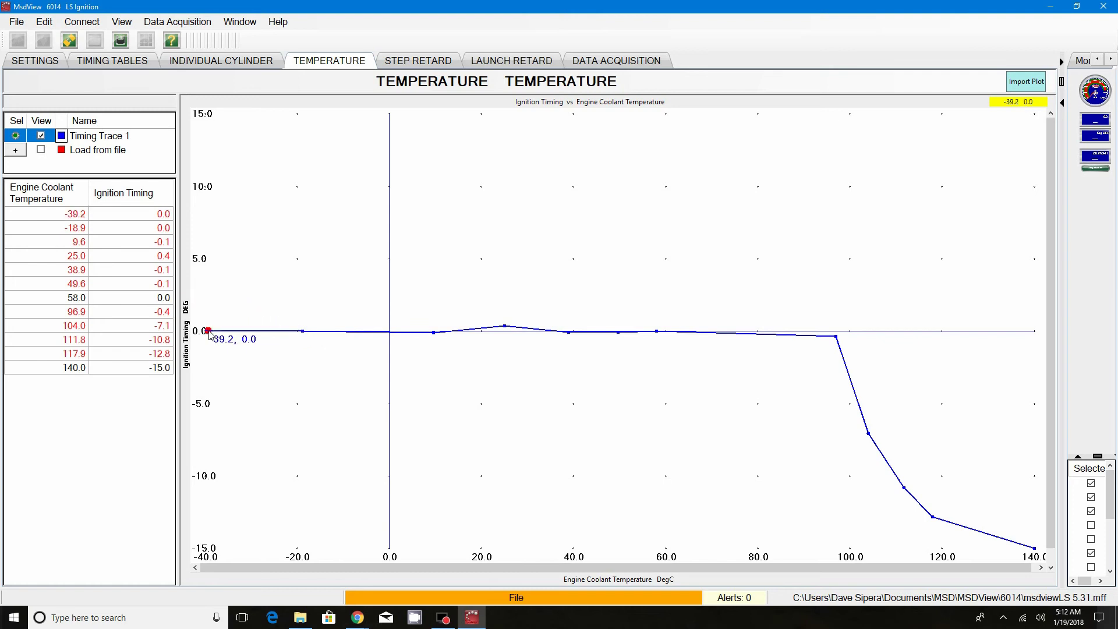
drag(504, 326, 506, 334)
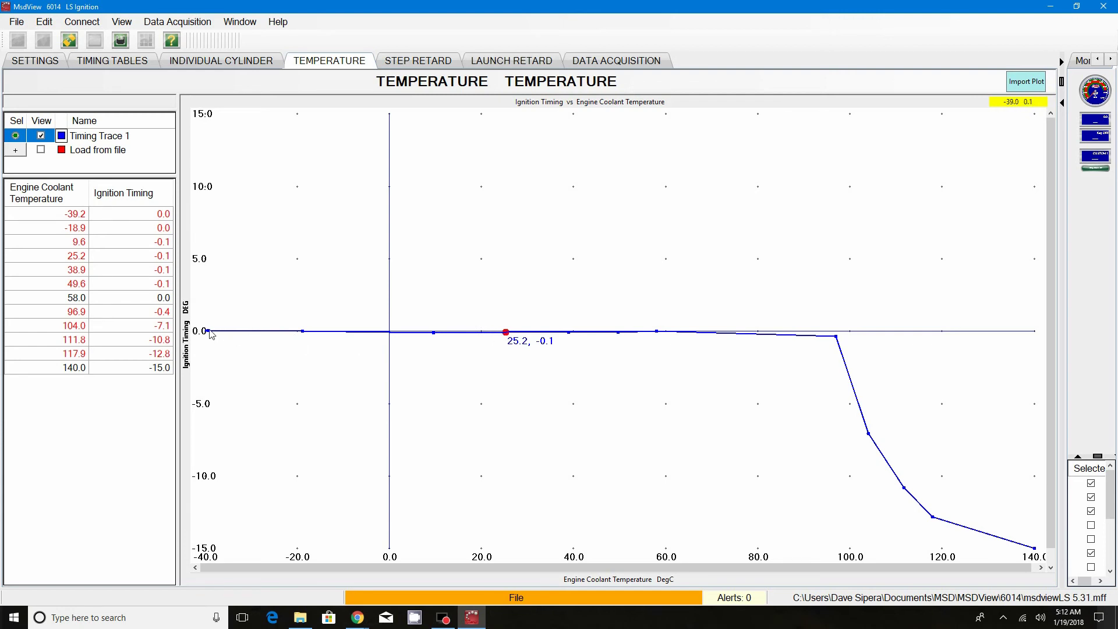
Raise the cold-end points to 3.1, 2.4 at -18.9 °C, 12.3/2.3 and 28.8/1.2
click(208, 331)
drag(209, 331, 216, 286)
drag(302, 332, 304, 298)
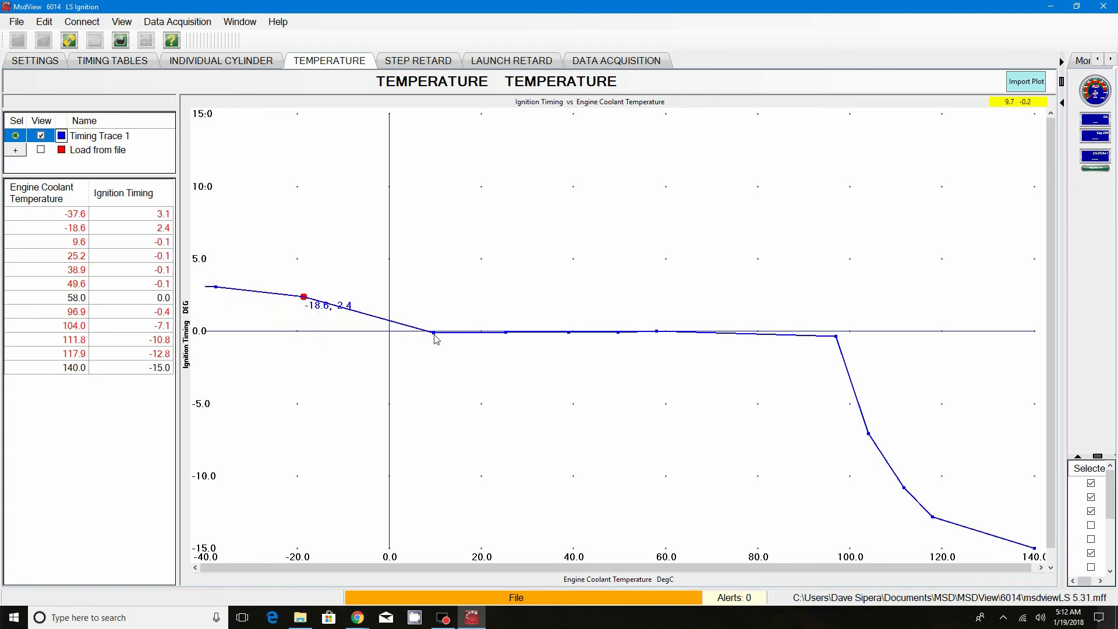
drag(435, 333, 447, 298)
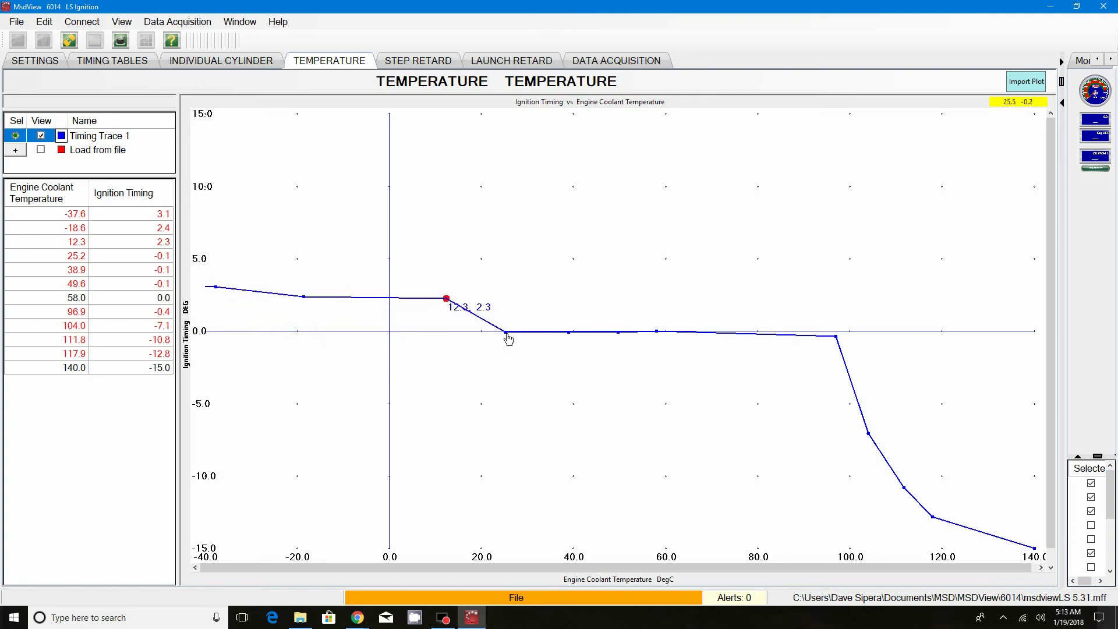
drag(506, 333, 522, 314)
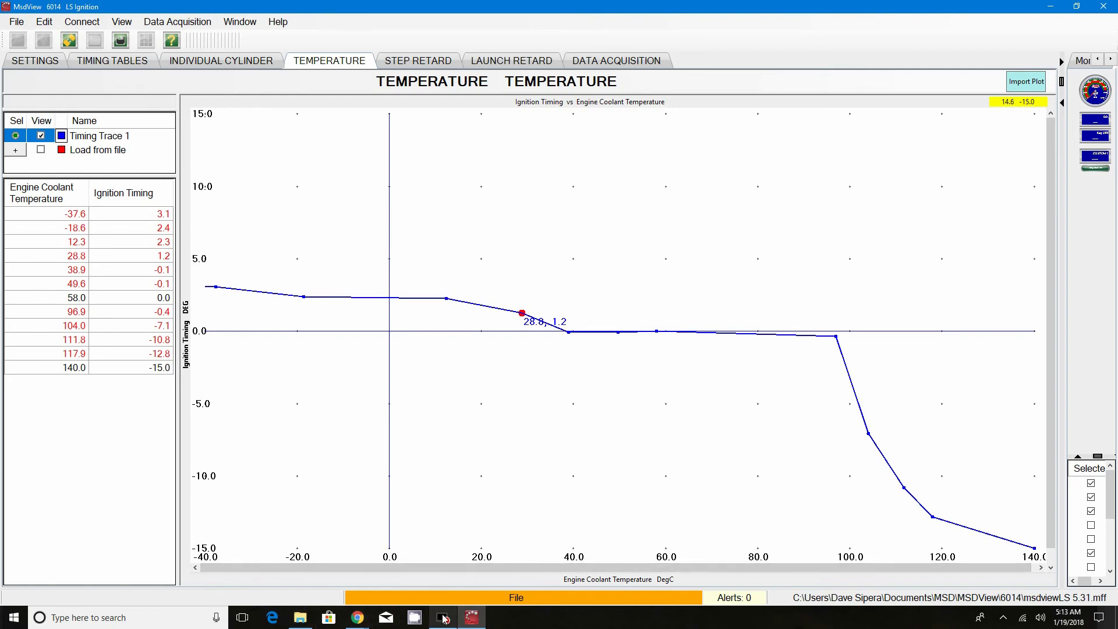
mouse_move(306, 626)
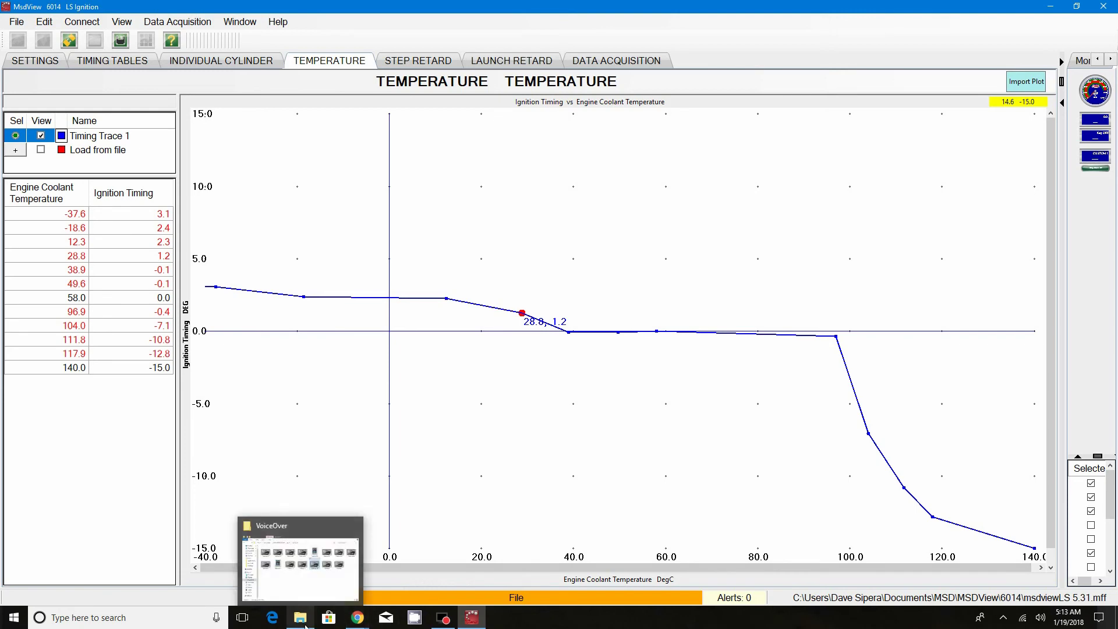
mouse_move(358, 619)
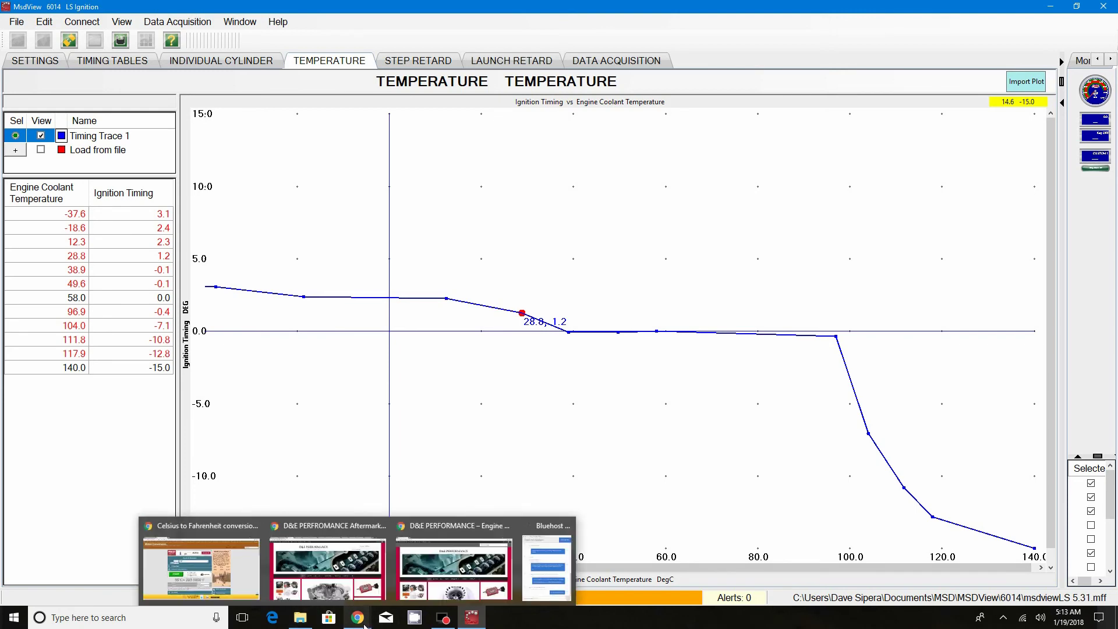
mouse_move(250, 567)
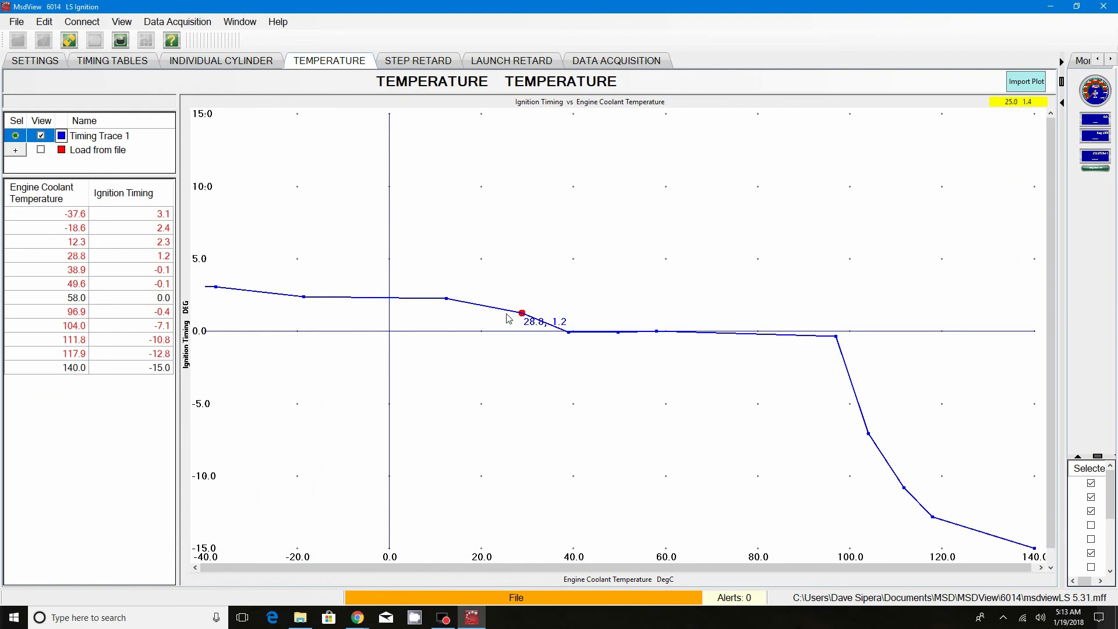
Lower the cold-end points to 26.6 °C at 0.6° and 9.3 °C at 1.5°
drag(522, 313, 512, 323)
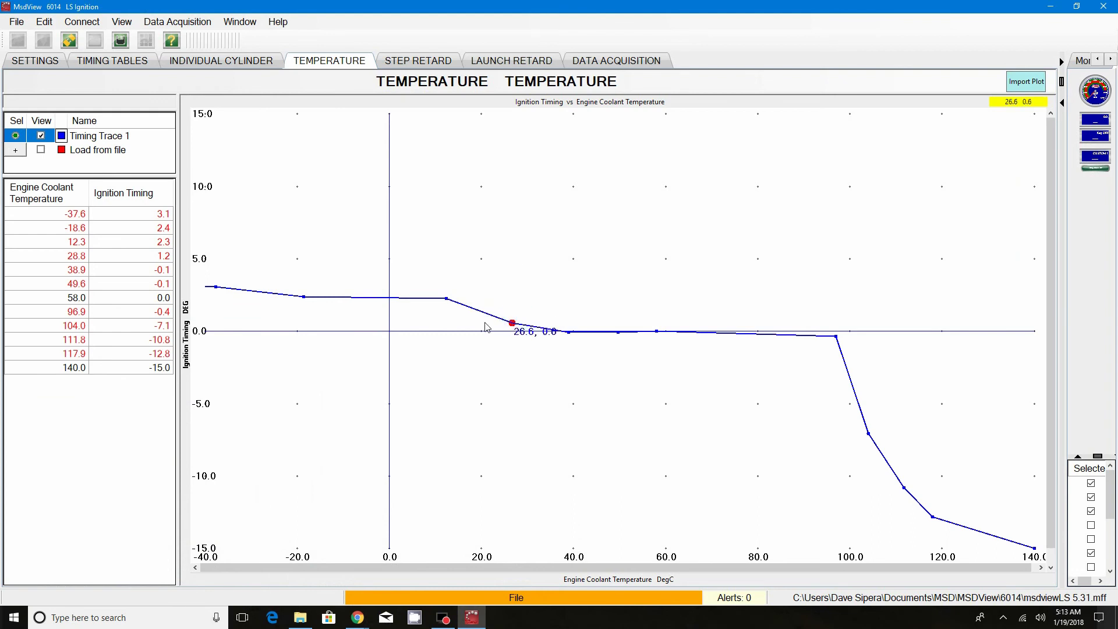
drag(446, 299, 434, 315)
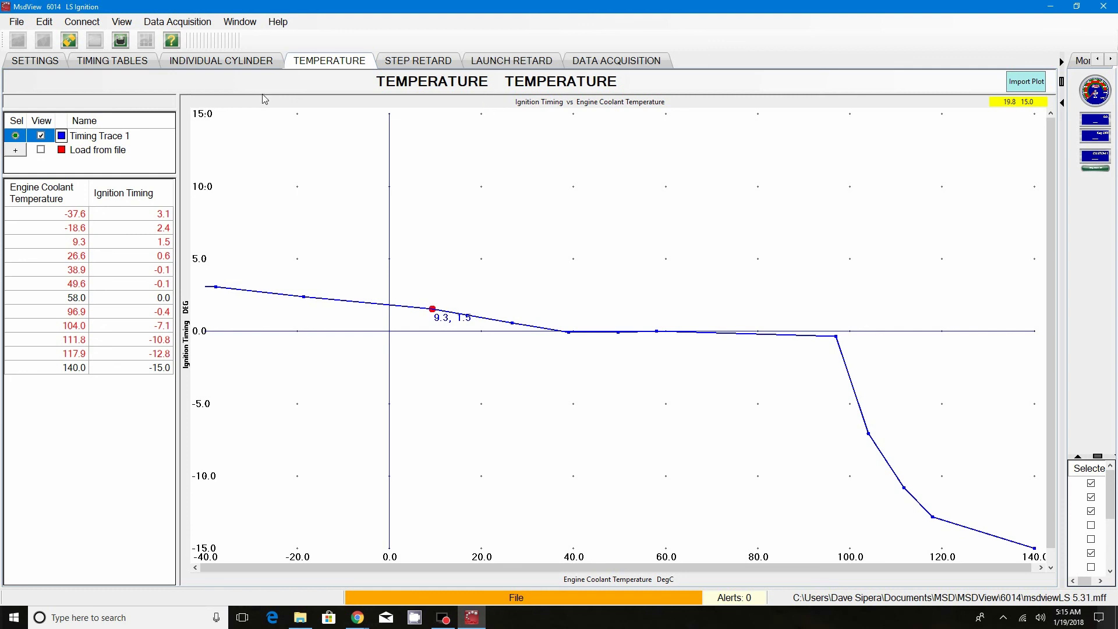
Show the Custom 4 timing table of MAP (35–250 kPa) versus engine speed (200–7100 RPM)
click(122, 63)
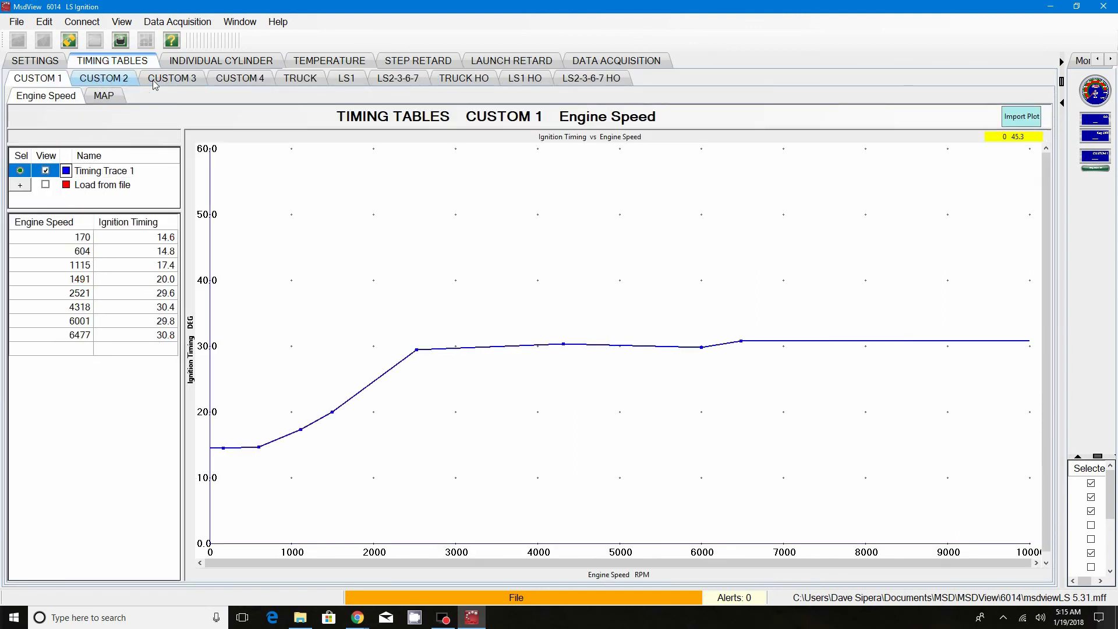
click(256, 79)
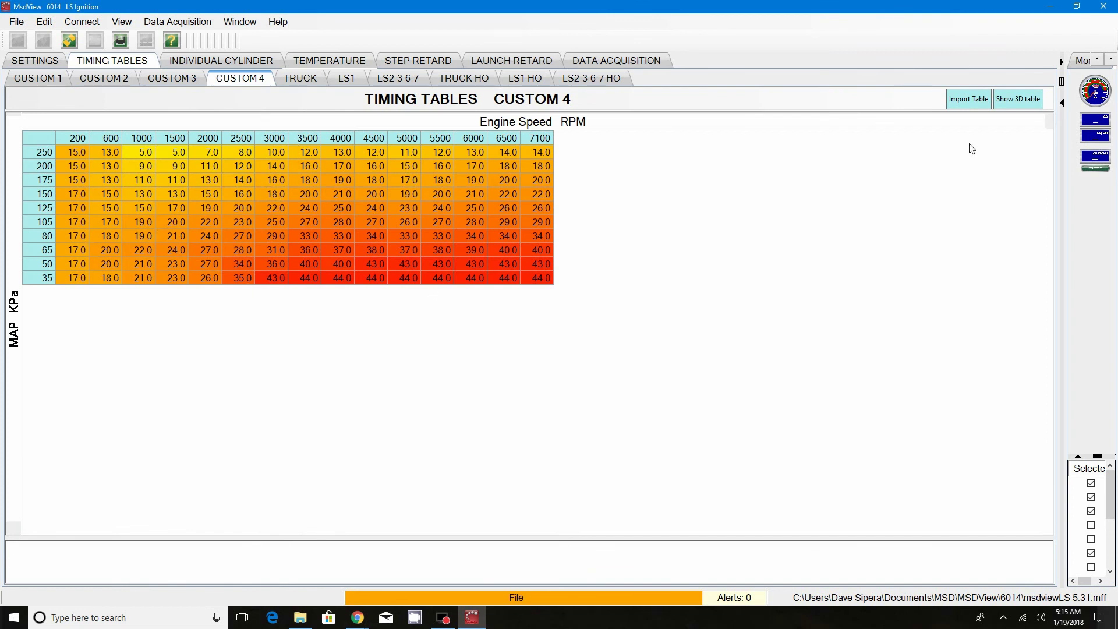
Display the Custom 4 table as a 3D surface and rotate it toward a top-down view
click(1020, 101)
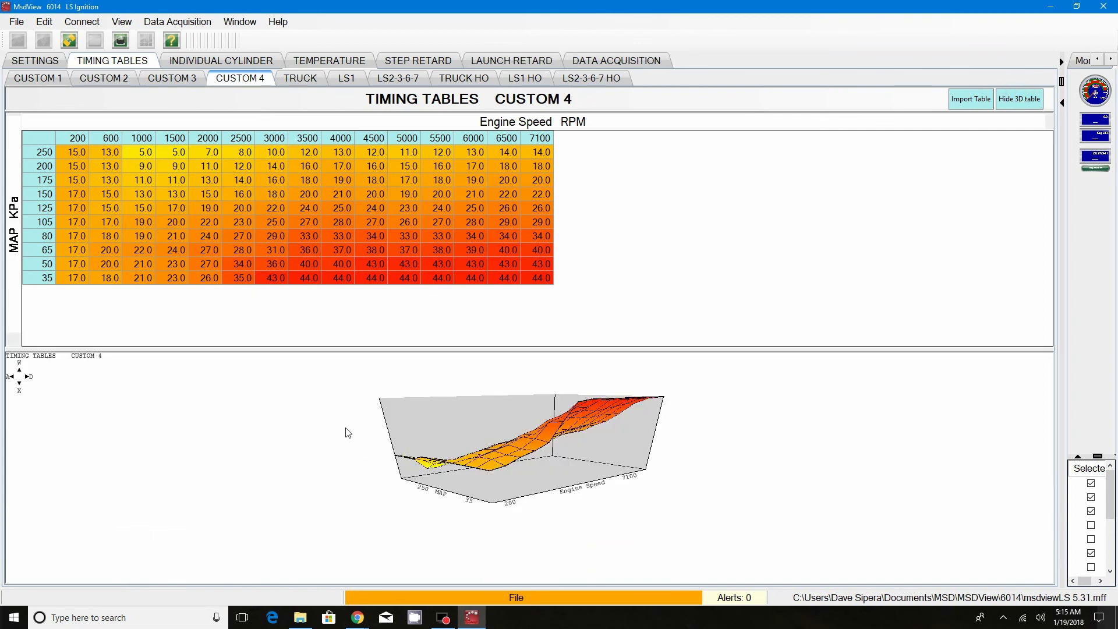
drag(449, 429, 597, 501)
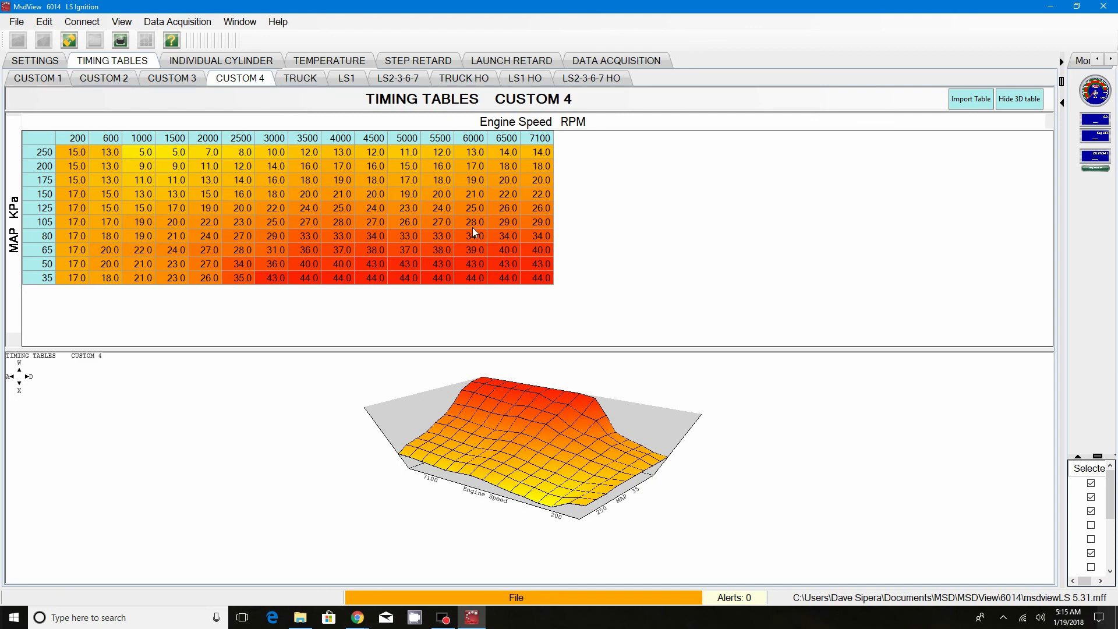
drag(533, 465, 577, 386)
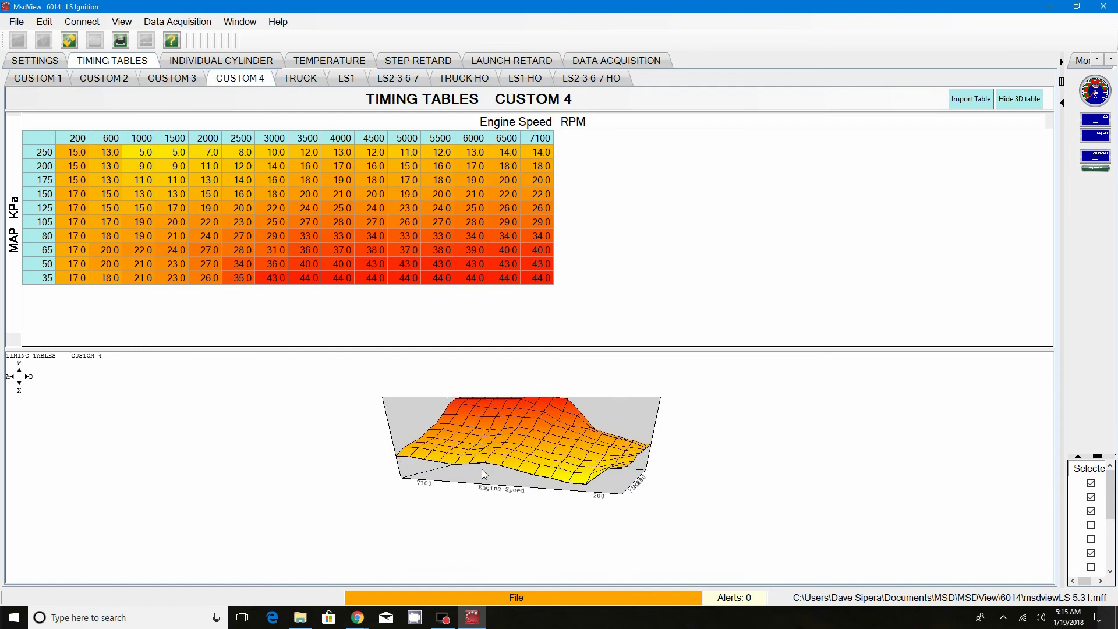
drag(481, 460, 542, 463)
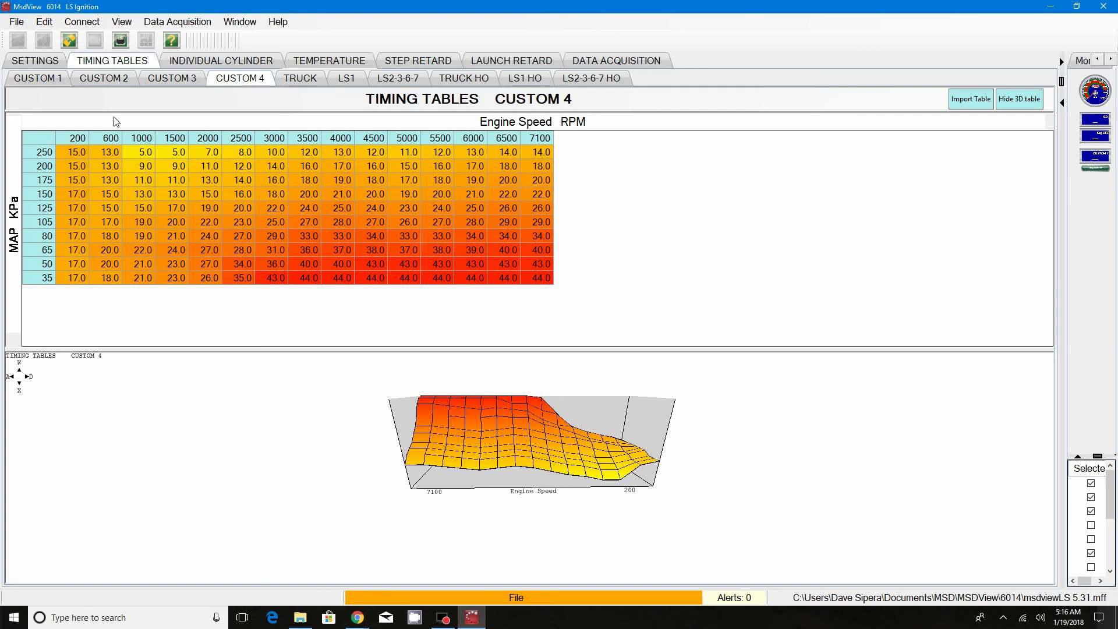
Dismiss the Select Function Key prompt and return to the coolant-temperature timing curve
right_click(340, 63)
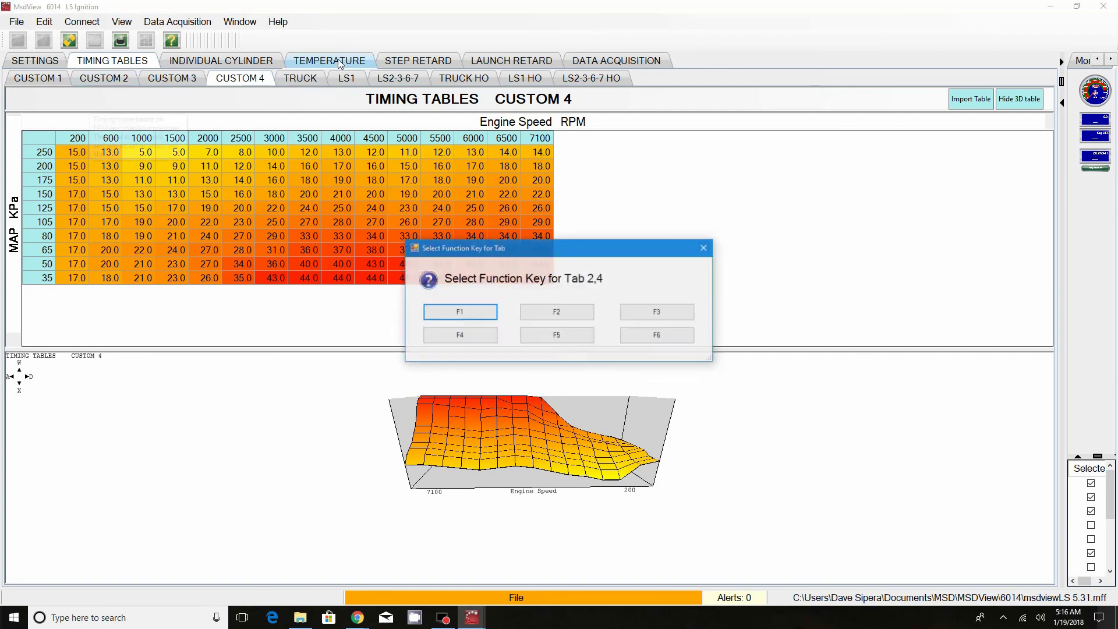
click(705, 248)
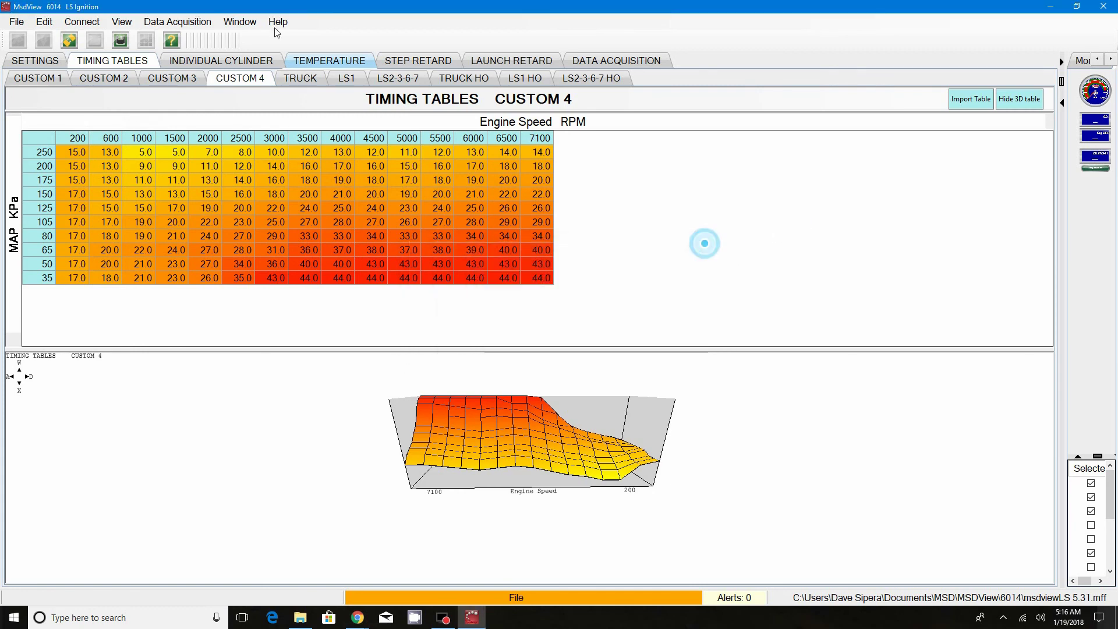
click(335, 66)
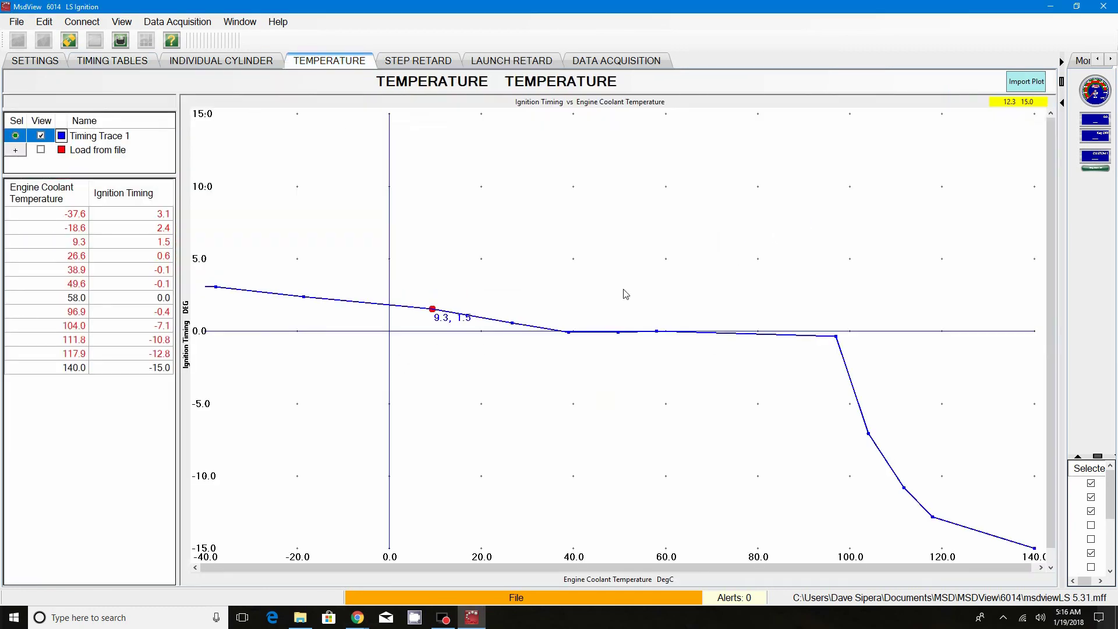